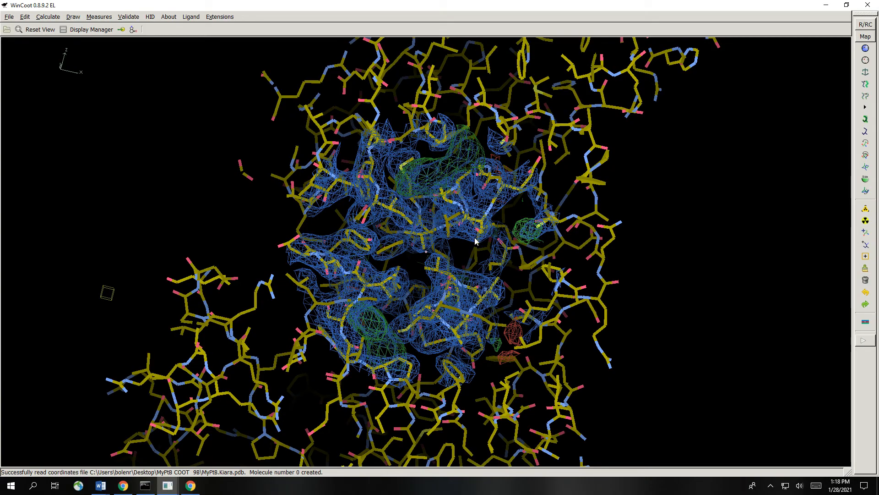
{"action": "mouse_move", "coordinate": [461, 145]}
{"action": "left_mouse_down"}
{"action": "mouse_move", "coordinate": [310, 181]}
{"action": "mouse_move", "coordinate": [273, 207]}
{"action": "mouse_move", "coordinate": [345, 262]}
{"action": "mouse_move", "coordinate": [423, 278]}
{"action": "mouse_move", "coordinate": [284, 223]}
{"action": "left_mouse_up"}
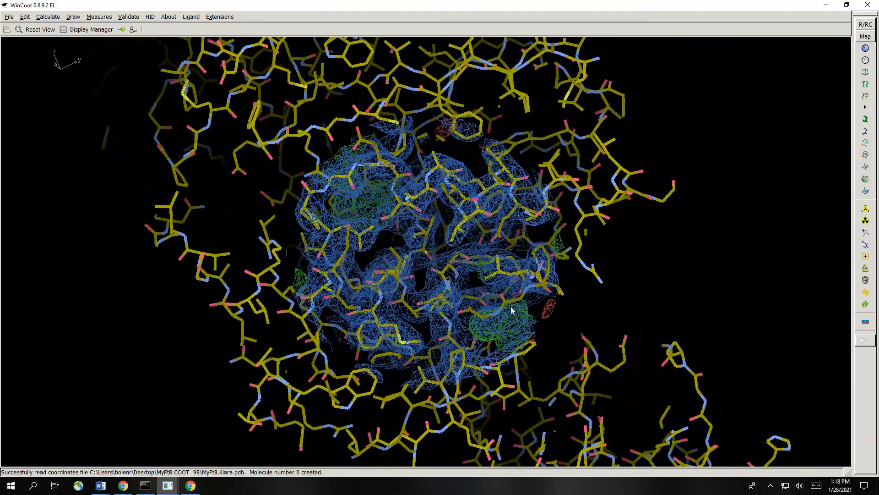
{"action": "right_click_drag", "start_coordinate": [510, 307], "coordinate": [510, 354]}
{"action": "left_click_drag", "start_coordinate": [511, 356], "coordinate": [643, 319]}
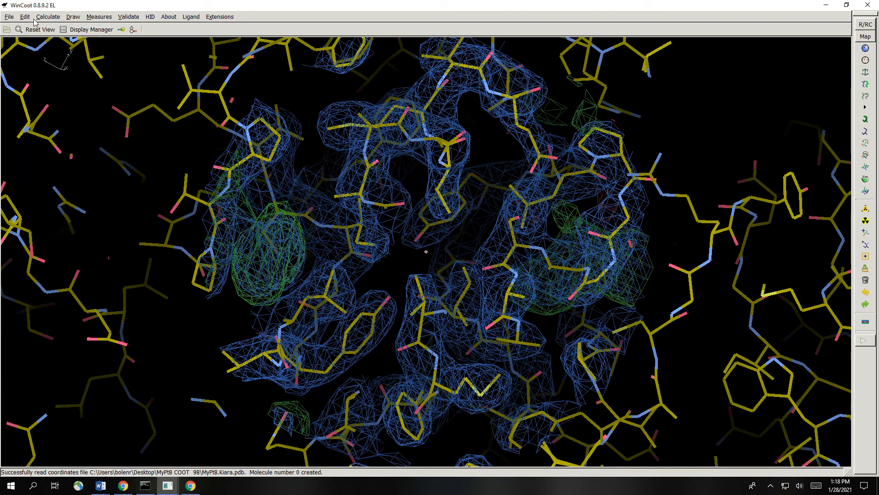
- Open the Ligand Builder and start importing a molecule from a SMILES string
{"action": "left_click", "coordinate": [9, 17]}
{"action": "mouse_move", "coordinate": [49, 18]}
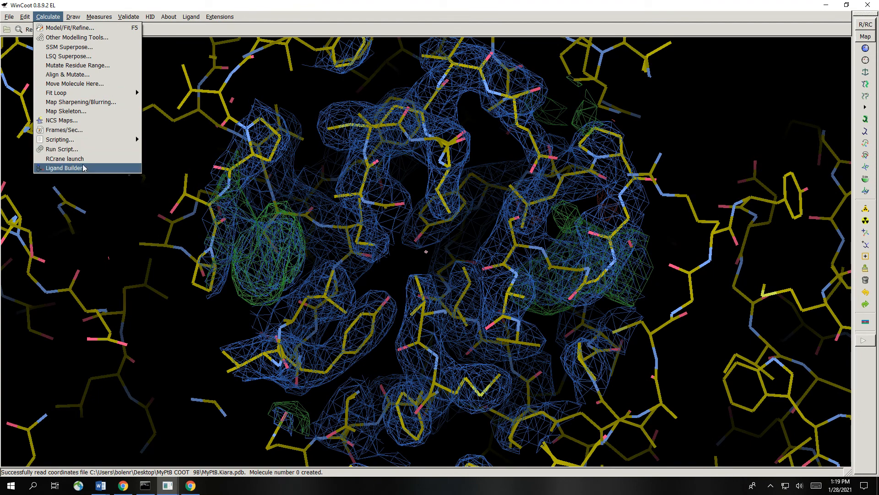
{"action": "left_click", "coordinate": [64, 168]}
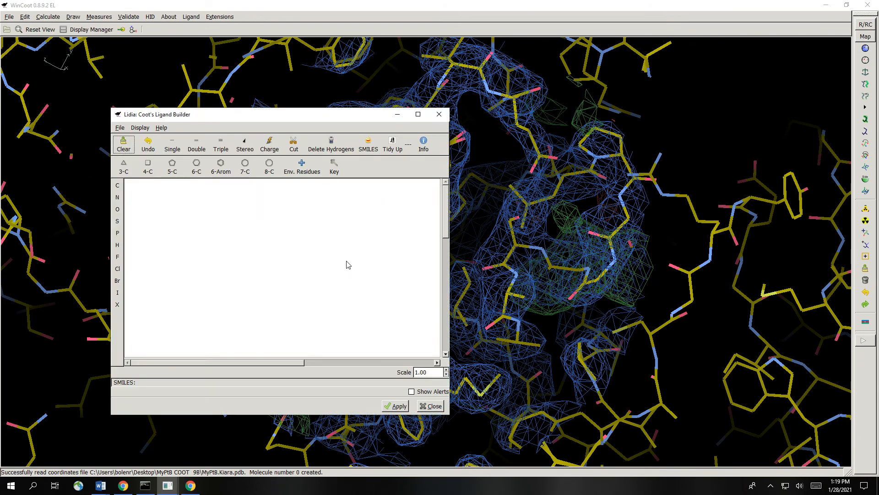
{"action": "left_click", "coordinate": [120, 128]}
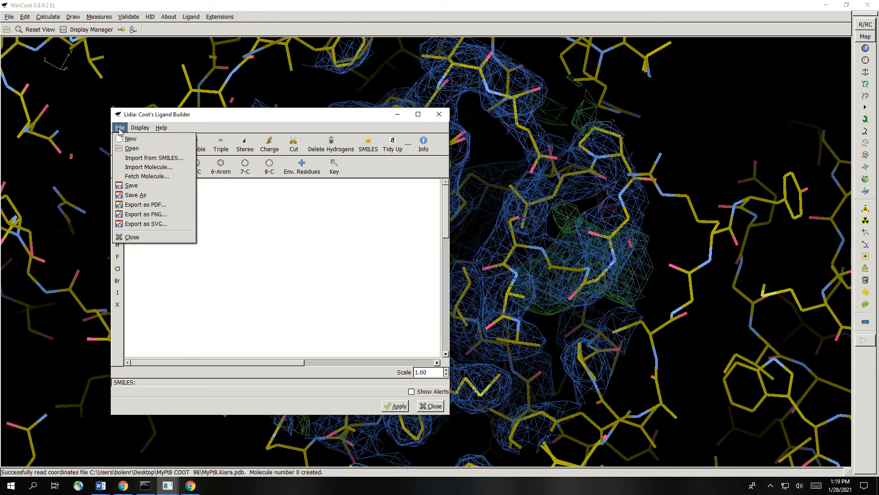
{"action": "left_click", "coordinate": [138, 158]}
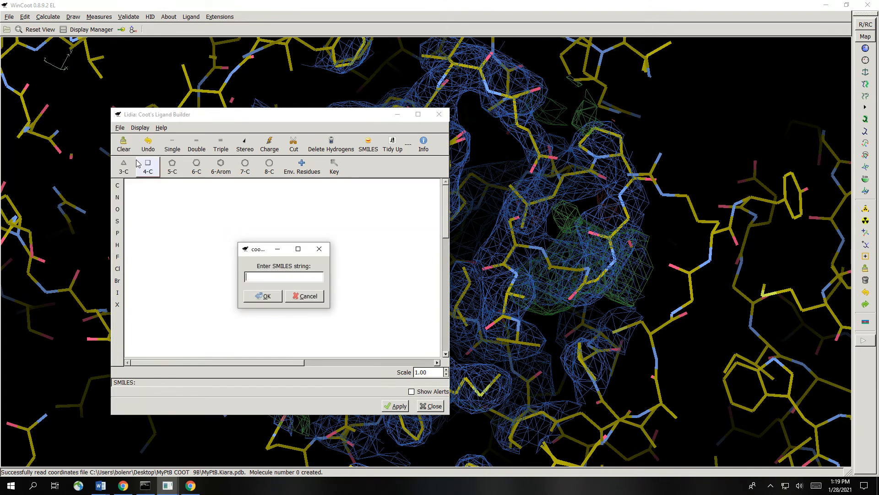
{"action": "left_click", "coordinate": [268, 278]}
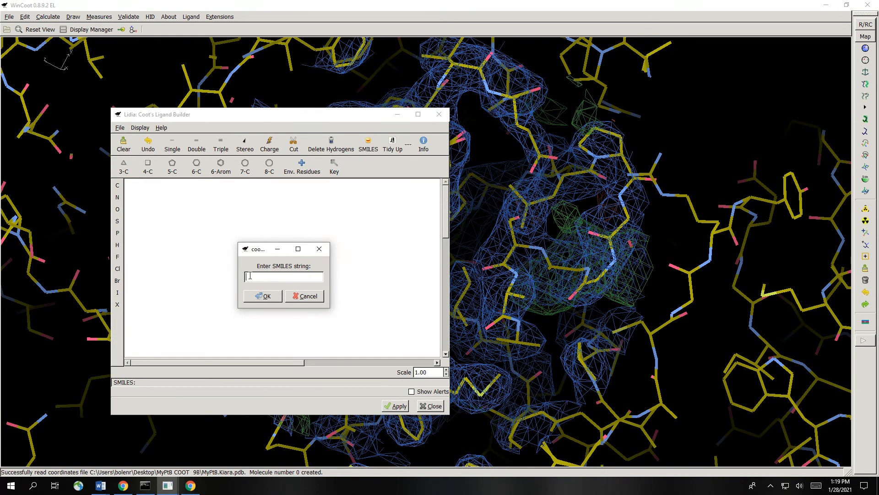
- Switch to Chrome and open the RCSB PDB site in a new browser tab
{"action": "left_click", "coordinate": [193, 486]}
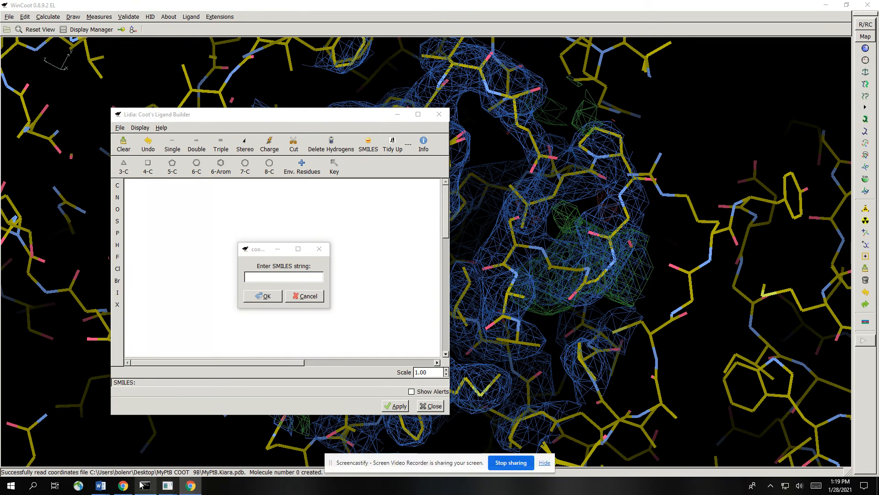
{"action": "left_click", "coordinate": [122, 487]}
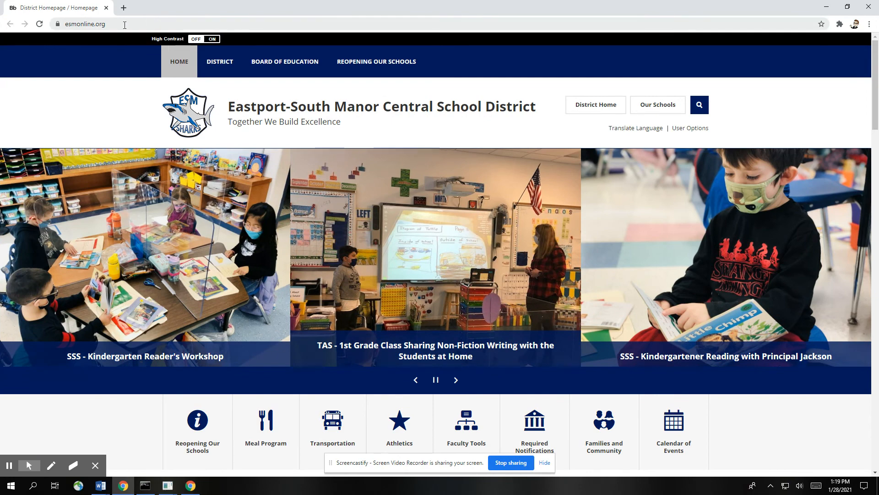
{"action": "left_click", "coordinate": [123, 23]}
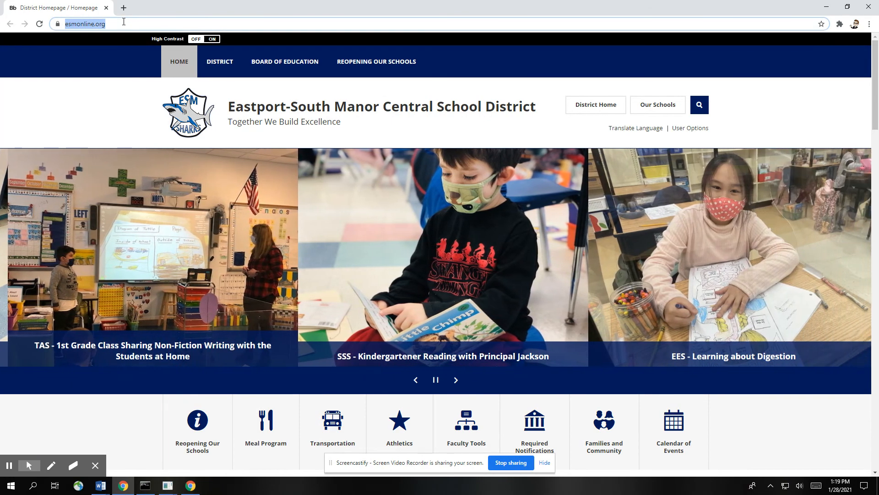
{"action": "left_click", "coordinate": [124, 8]}
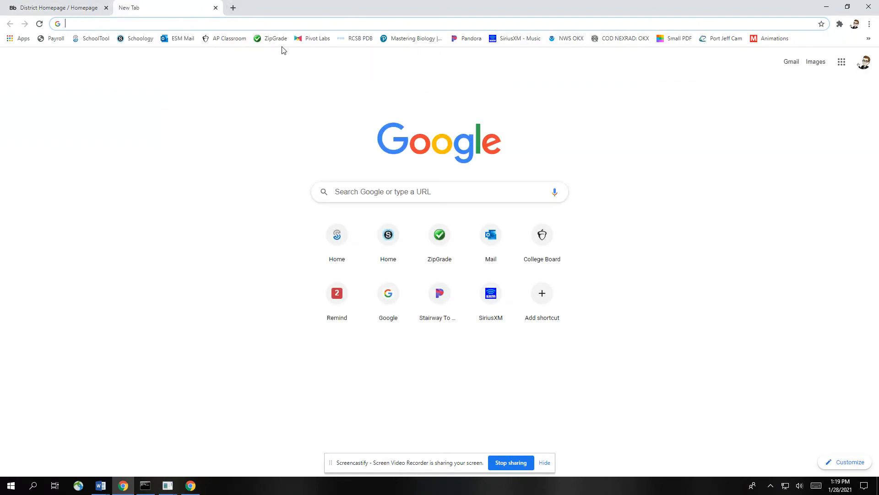
{"action": "left_click", "coordinate": [358, 41]}
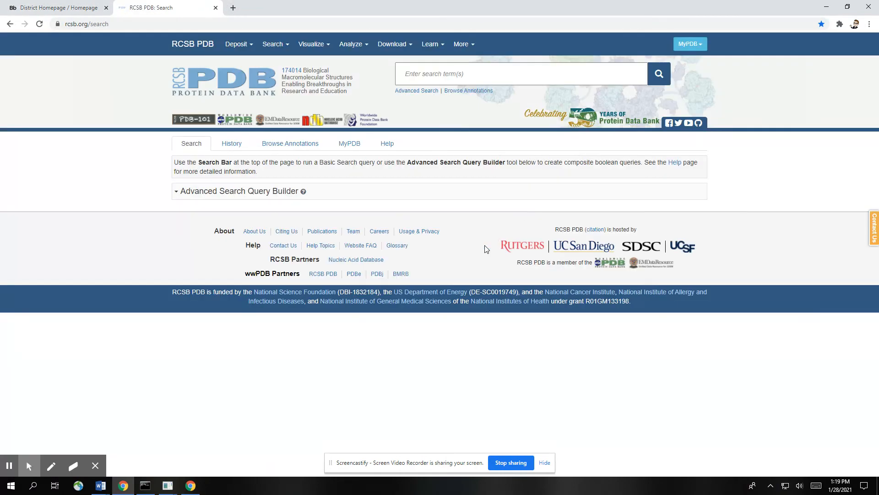
- Search the Protein Data Bank for entry 4ig6 and open its structure page
{"action": "left_click", "coordinate": [443, 76]}
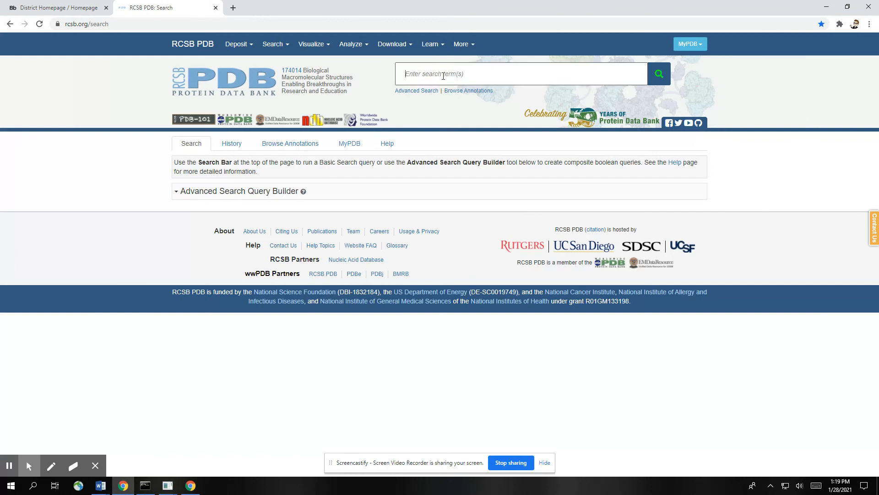
{"action": "type", "text": "4ig6"}
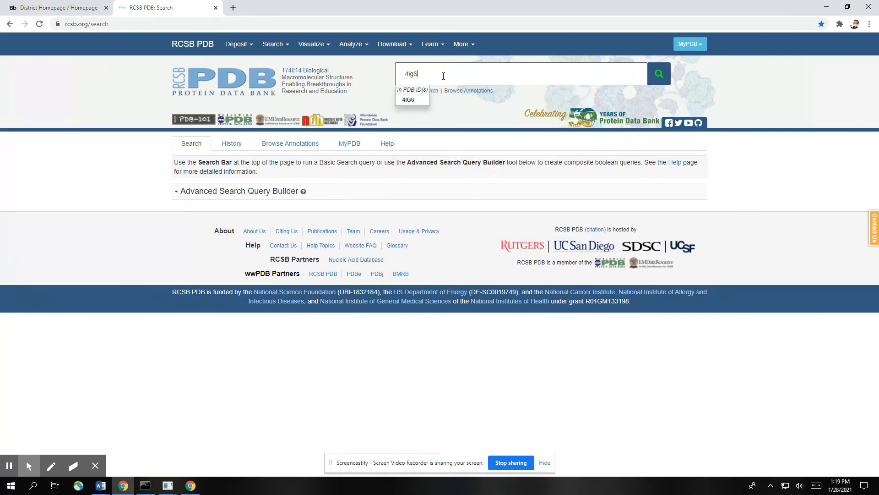
{"action": "key", "text": "Return"}
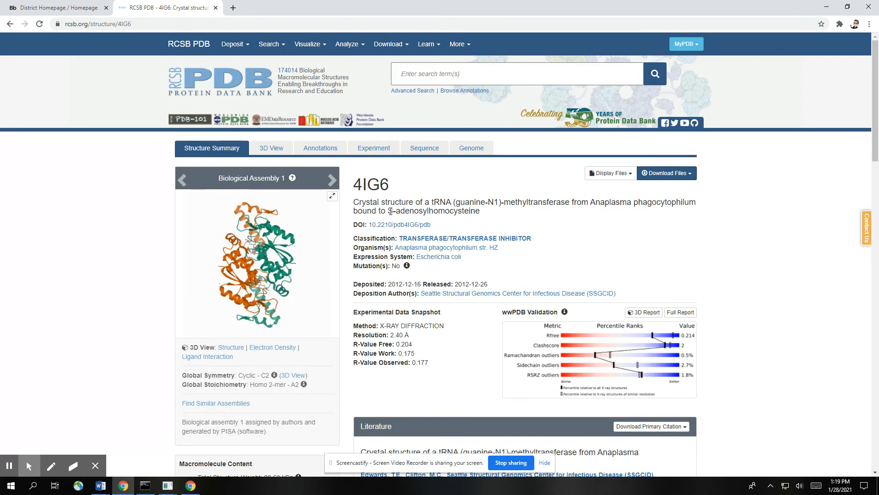
- Find the bound ligand S-adenosyl-L-homocysteine among the entry's small molecules and open the SAH ligand page
{"action": "left_click_drag", "start_coordinate": [390, 211], "coordinate": [485, 216]}
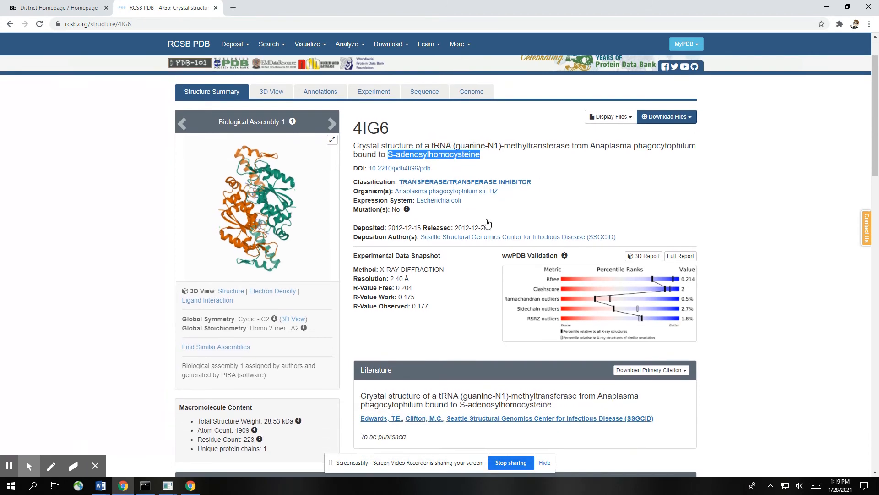
{"action": "scroll", "coordinate": [209, 268], "scroll_direction": "down", "scroll_amount": 7}
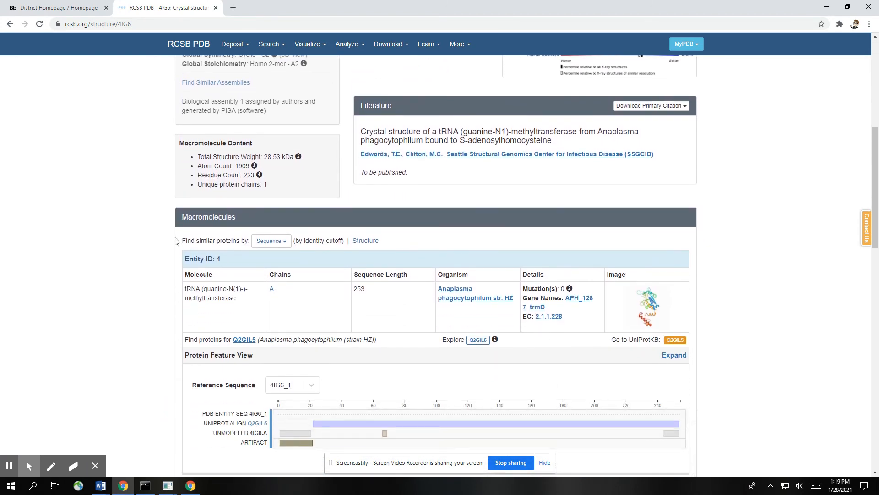
{"action": "scroll", "coordinate": [173, 238], "scroll_direction": "down", "scroll_amount": 6}
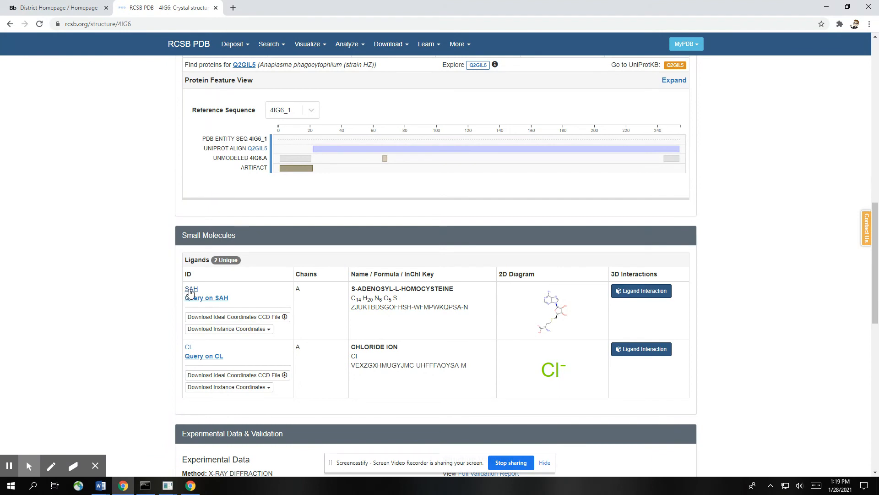
{"action": "left_click", "coordinate": [191, 291]}
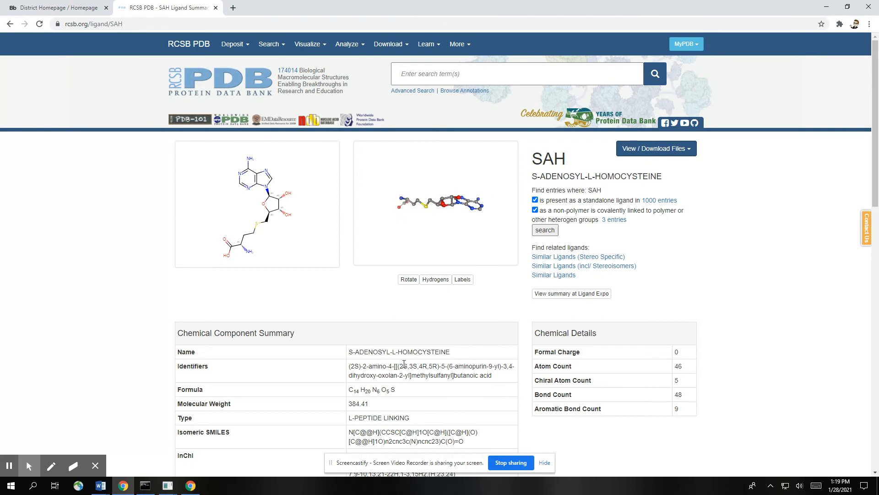
- Copy the Isomeric SMILES string from the SAH ligand's Chemical Component Summary
{"action": "scroll", "coordinate": [411, 394], "scroll_direction": "down", "scroll_amount": 1}
{"action": "scroll", "coordinate": [411, 395], "scroll_direction": "down", "scroll_amount": 1}
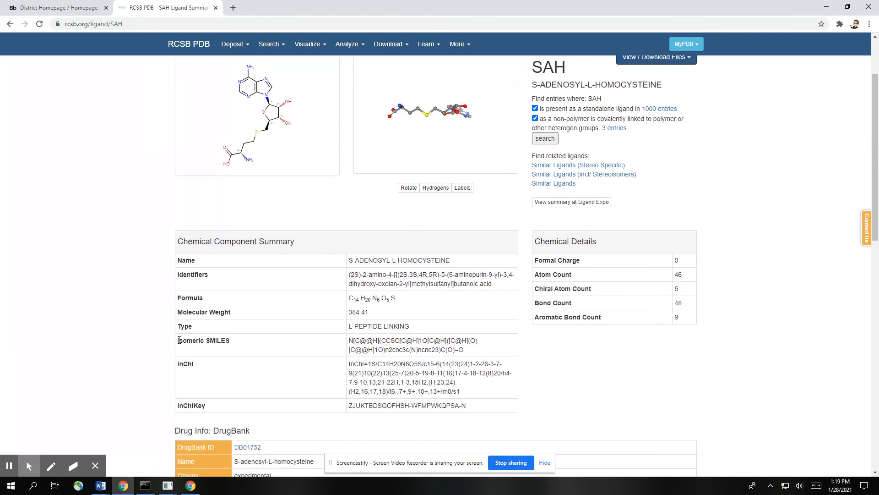
{"action": "left_click_drag", "start_coordinate": [177, 341], "coordinate": [238, 345]}
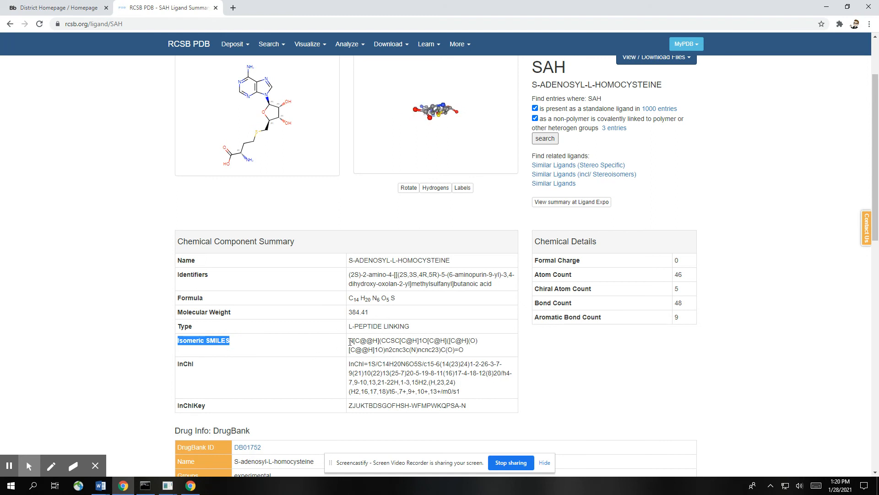
{"action": "left_click_drag", "start_coordinate": [349, 341], "coordinate": [419, 349]}
{"action": "right_click", "coordinate": [419, 348]}
{"action": "left_click", "coordinate": [422, 350]}
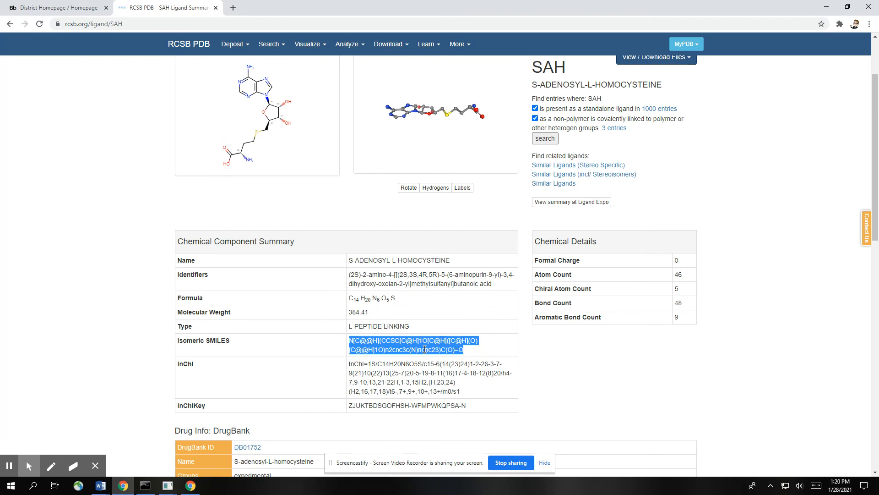
- Switch back to WinCoot and import the copied SAH SMILES string into the Ligand Builder
{"action": "left_click", "coordinate": [168, 484]}
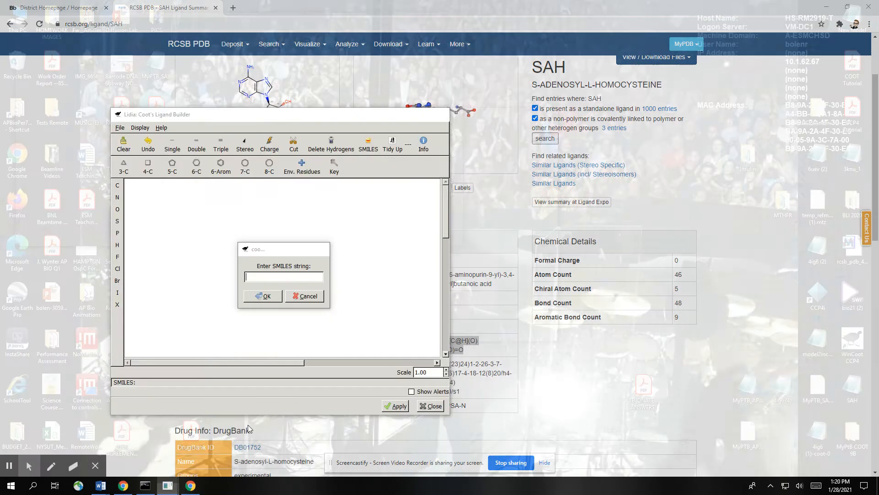
{"action": "left_click", "coordinate": [267, 445]}
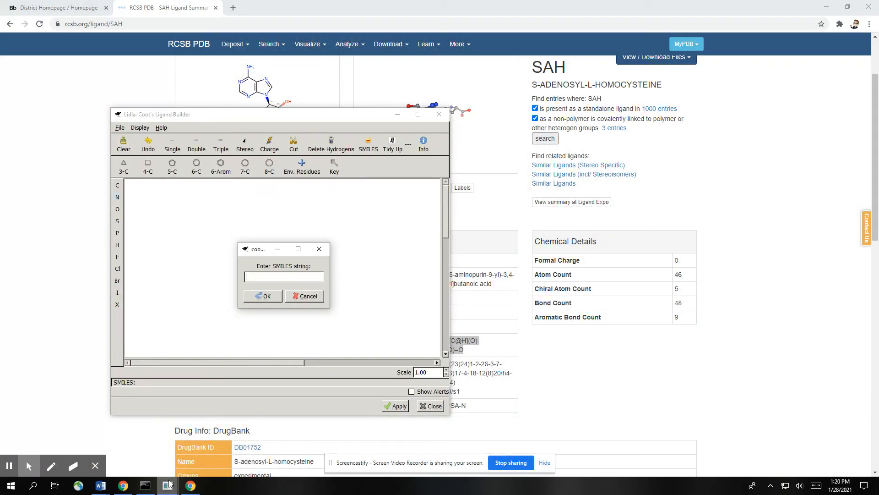
{"action": "left_click", "coordinate": [145, 487]}
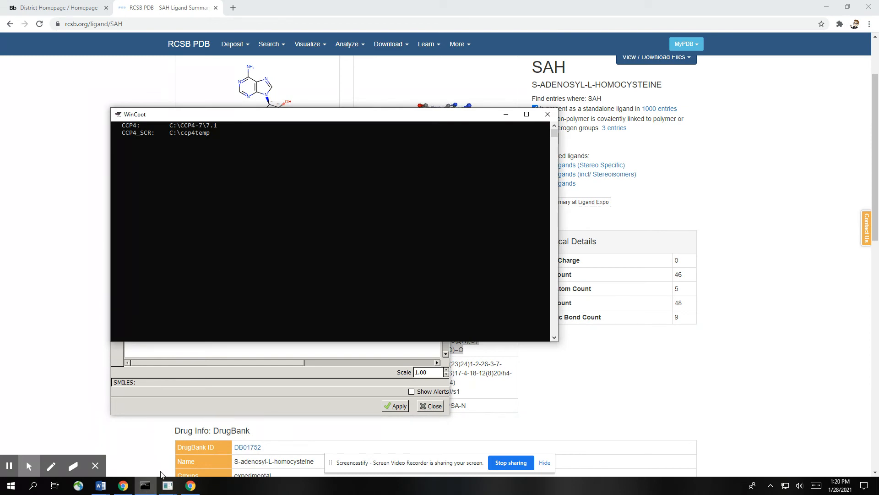
{"action": "mouse_move", "coordinate": [165, 487]}
{"action": "left_click", "coordinate": [182, 444]}
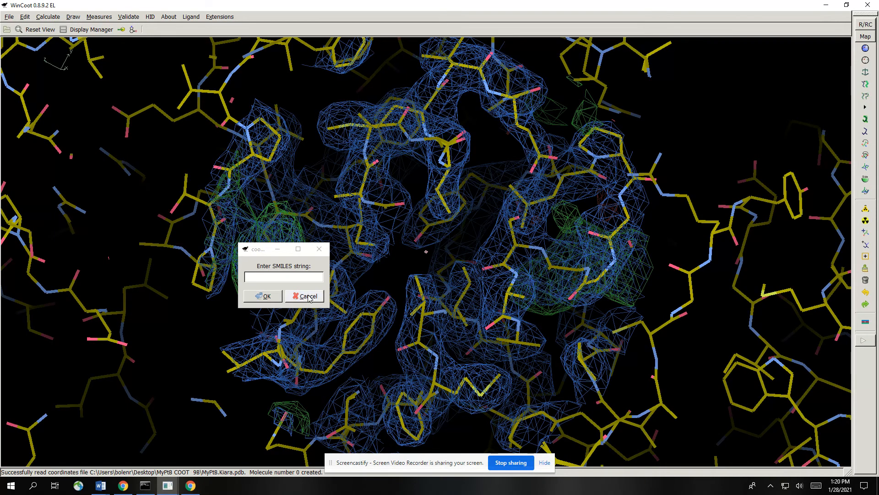
{"action": "left_click", "coordinate": [260, 276]}
{"action": "key", "text": "ctrl+v"}
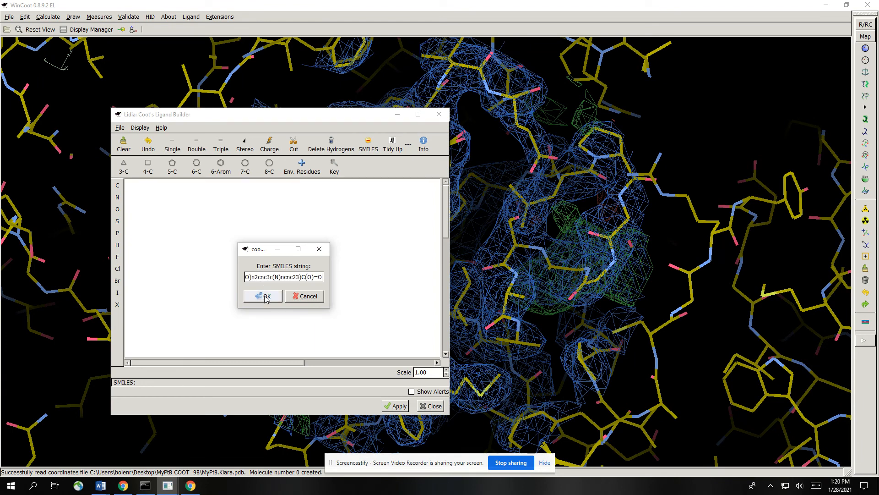
{"action": "left_click", "coordinate": [265, 296]}
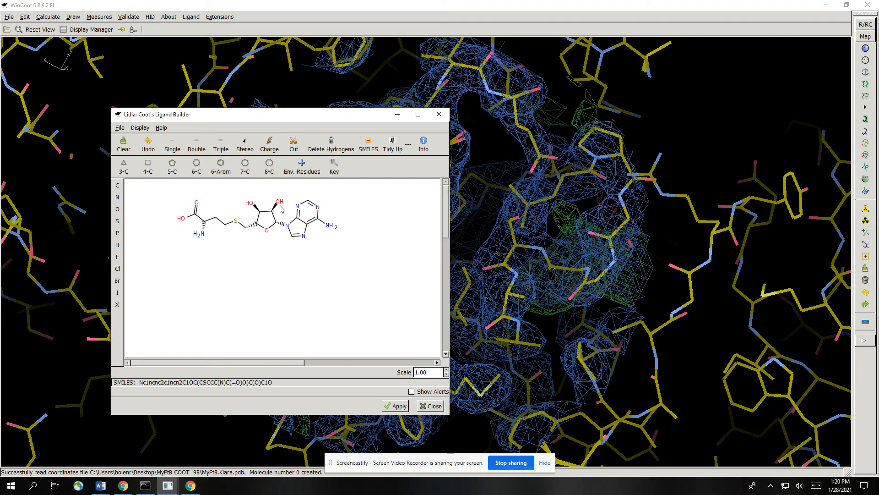
- Apply the imported structure to generate the ligand's 3D model in WinCoot and close the Ligand Builder
{"action": "left_click", "coordinate": [396, 406]}
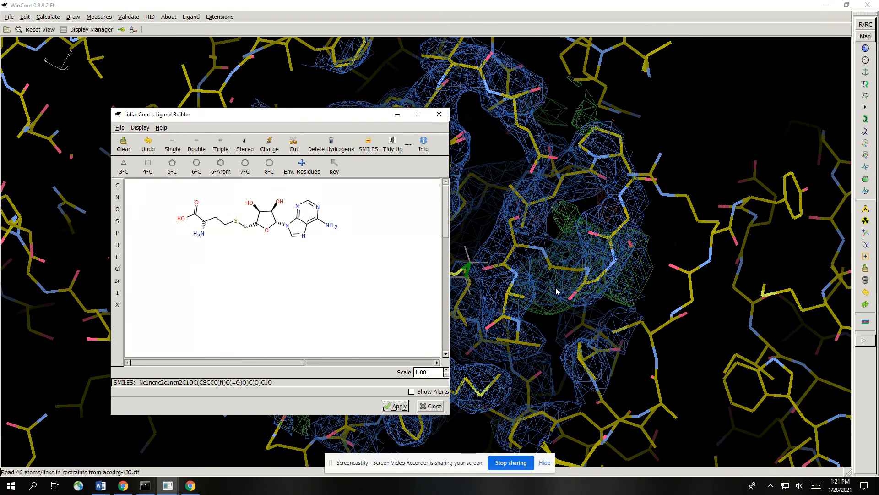
{"action": "left_click", "coordinate": [395, 406]}
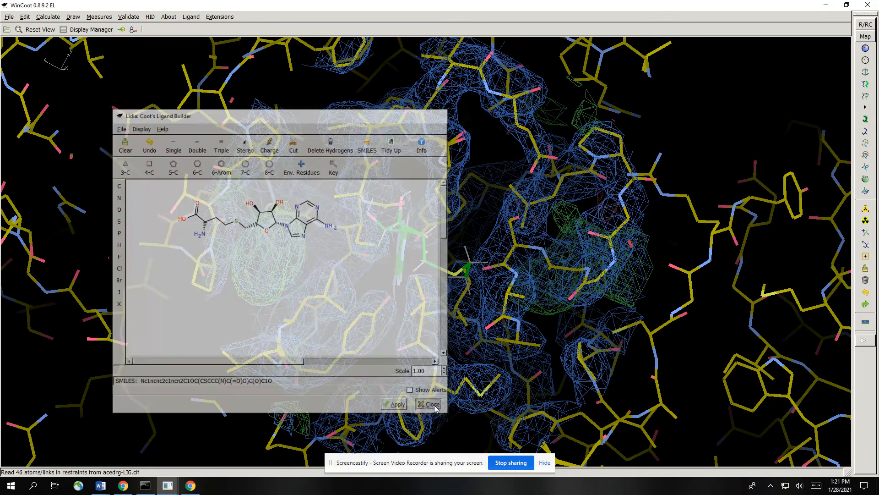
- Inspect the new ligand in the density and review the loaded maps and molecules in the Display Manager
{"action": "left_click_drag", "start_coordinate": [462, 272], "coordinate": [359, 185]}
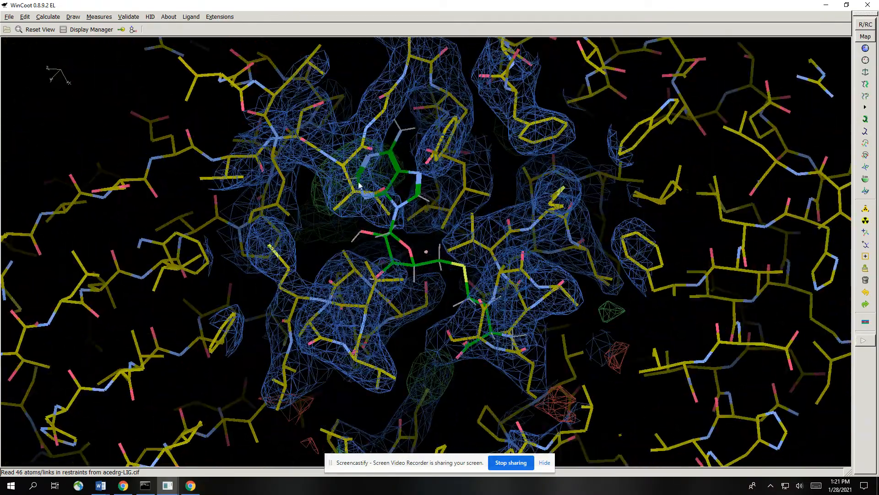
{"action": "left_click", "coordinate": [85, 29]}
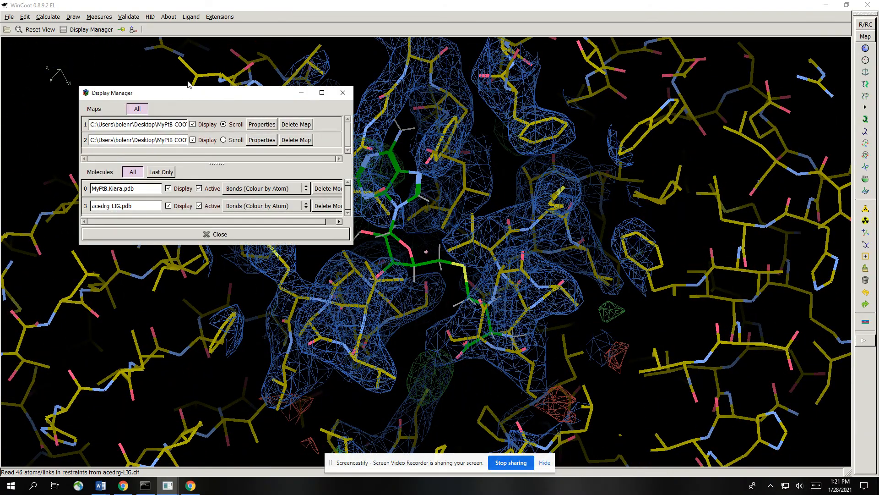
{"action": "left_click", "coordinate": [342, 93]}
- Set up a Find Ligands search for acedrg-LIG.pdb as a flexible ligand, ignoring waters for the mask
{"action": "left_click", "coordinate": [50, 17]}
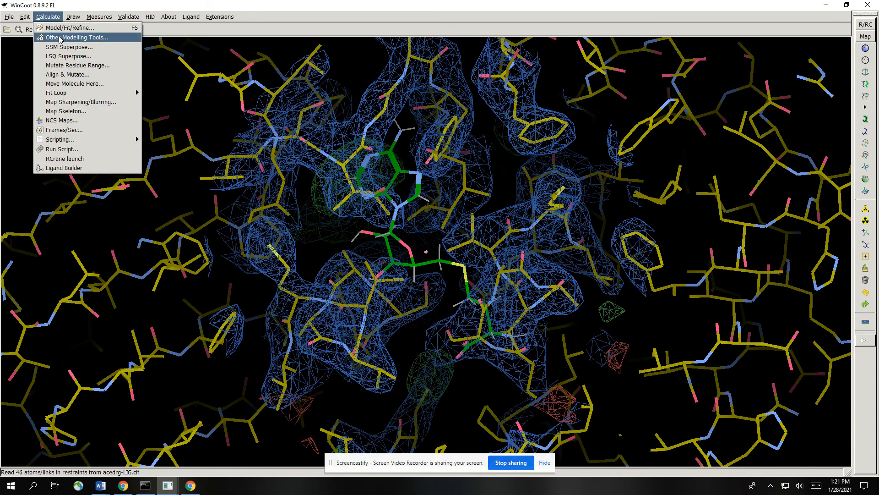
{"action": "left_click", "coordinate": [60, 38]}
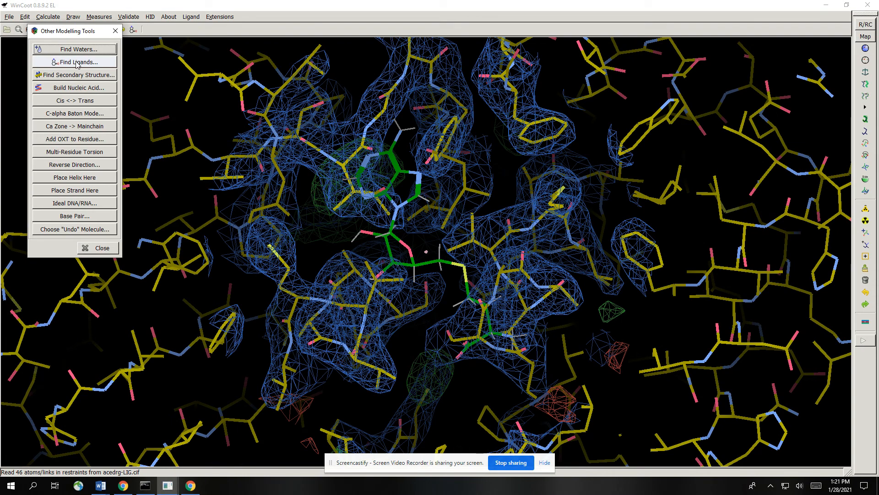
{"action": "left_click", "coordinate": [77, 62]}
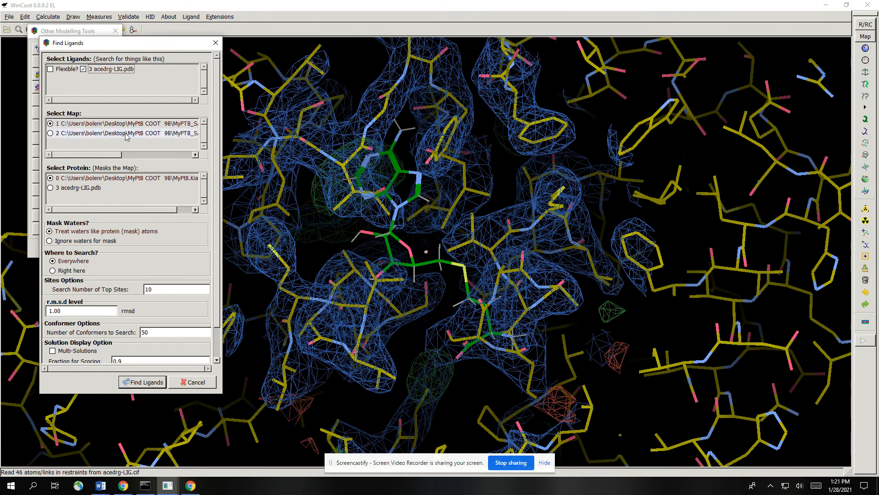
{"action": "left_click", "coordinate": [62, 72]}
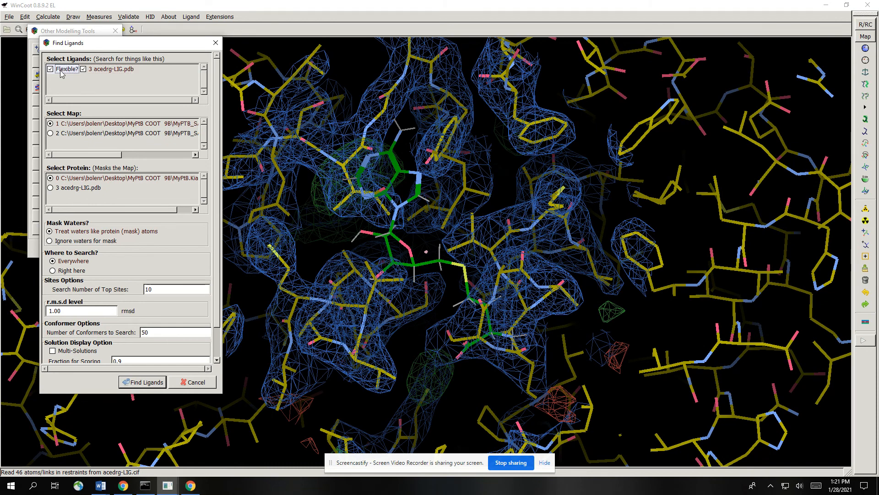
{"action": "left_click", "coordinate": [107, 242]}
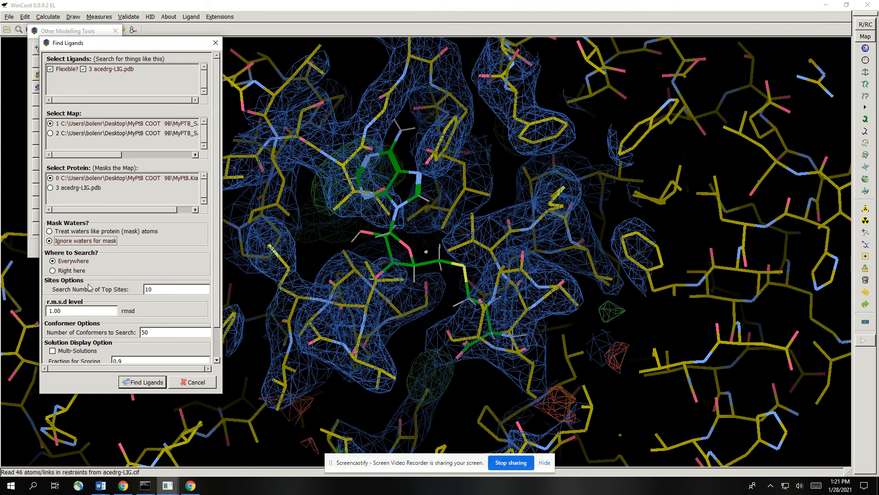
- Run the ligand search with 4 top sites, 25 conformers and real space refinement of solutions turned off
{"action": "left_click", "coordinate": [149, 288]}
{"action": "scroll", "coordinate": [158, 321], "scroll_direction": "down", "scroll_amount": 1}
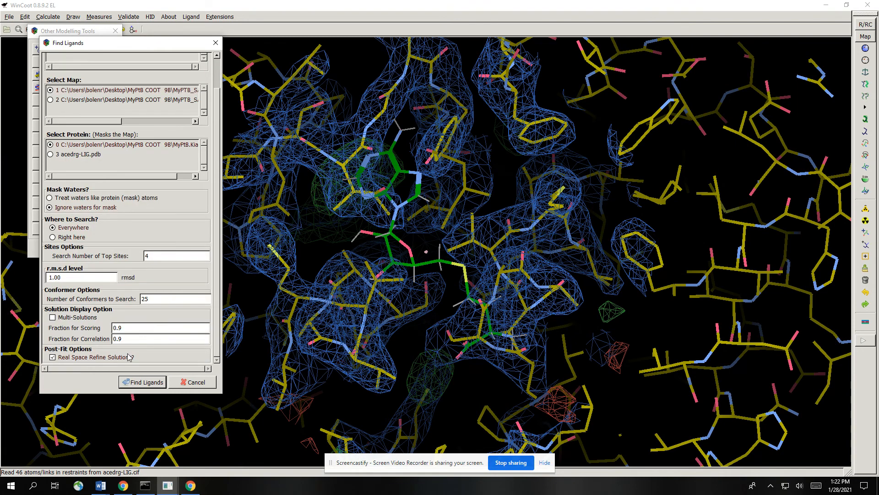
{"action": "left_click", "coordinate": [58, 359]}
{"action": "left_click", "coordinate": [142, 382]}
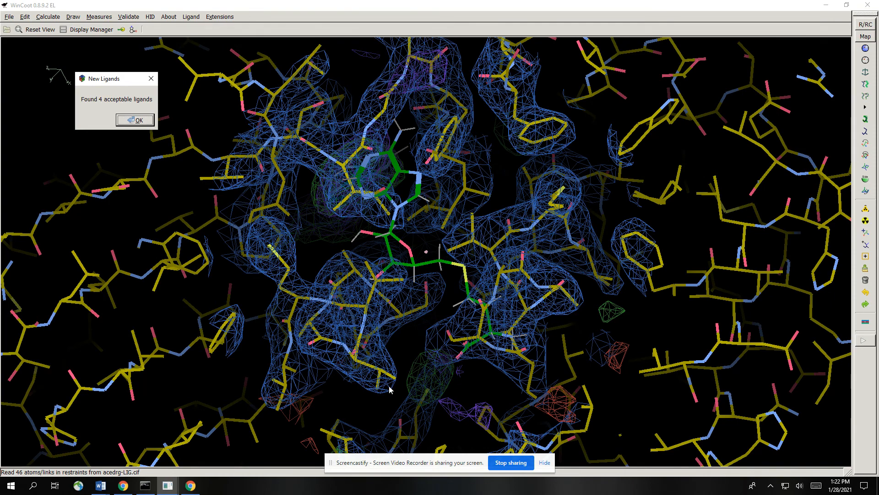
{"action": "left_click", "coordinate": [139, 120]}
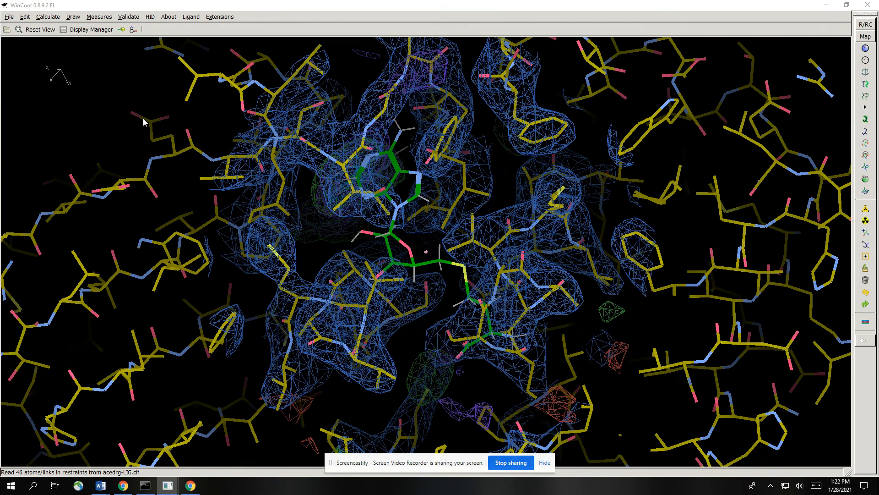
- Examine where the fitted ligand candidates lie around the protein, closing the Other Modelling Tools
{"action": "left_click_drag", "start_coordinate": [587, 193], "coordinate": [529, 210]}
{"action": "right_click_drag", "start_coordinate": [529, 210], "coordinate": [469, 212]}
{"action": "left_click_drag", "start_coordinate": [468, 212], "coordinate": [384, 148]}
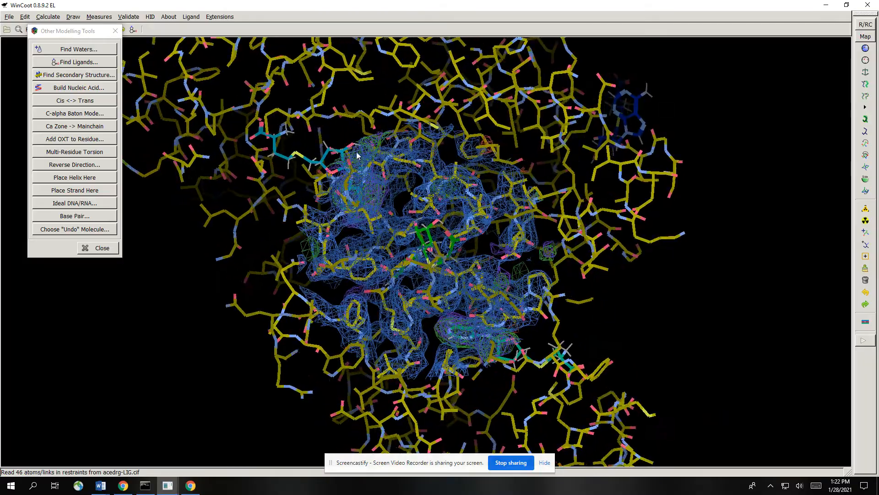
{"action": "left_click_drag", "start_coordinate": [524, 321], "coordinate": [496, 265]}
{"action": "mouse_move", "coordinate": [502, 265]}
{"action": "right_mouse_down"}
{"action": "mouse_move", "coordinate": [509, 291]}
{"action": "mouse_move", "coordinate": [514, 274]}
{"action": "right_mouse_up"}
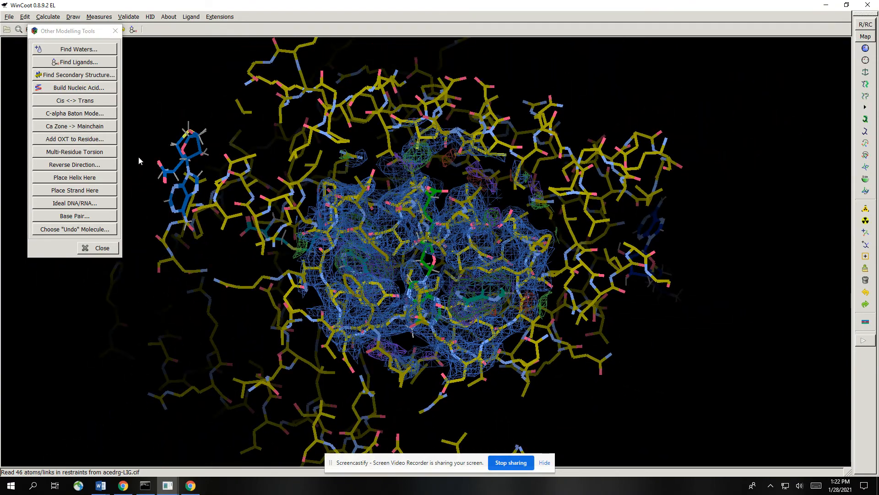
{"action": "left_click", "coordinate": [97, 246]}
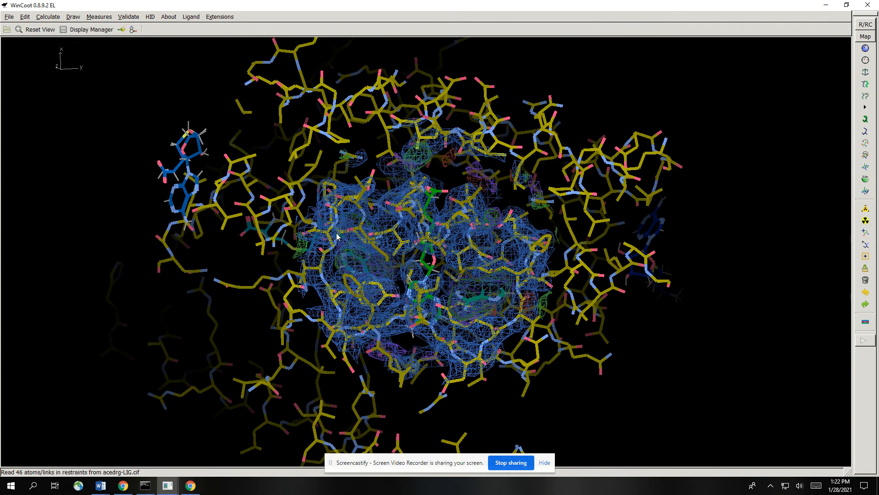
{"action": "right_click_drag", "start_coordinate": [429, 219], "coordinate": [437, 262]}
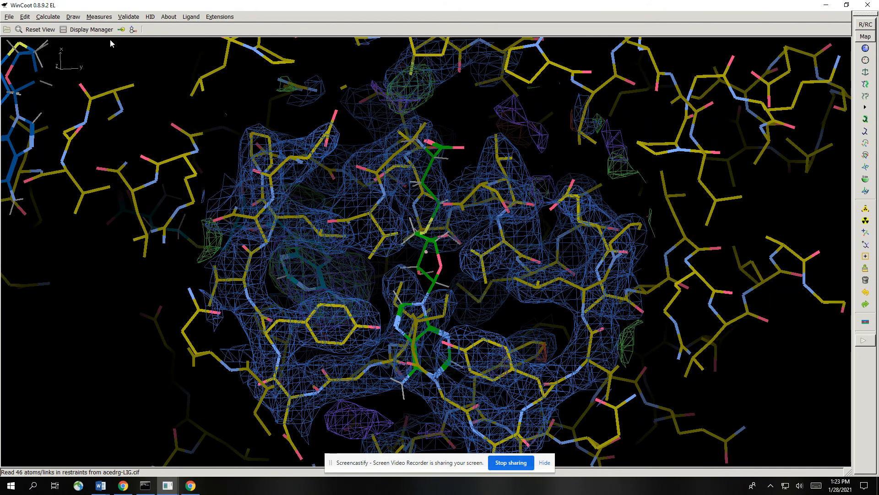
- Delete the original acedrg-LIG.pdb molecule and hide map 2 and the Masked (by protein) map
{"action": "left_click", "coordinate": [87, 30]}
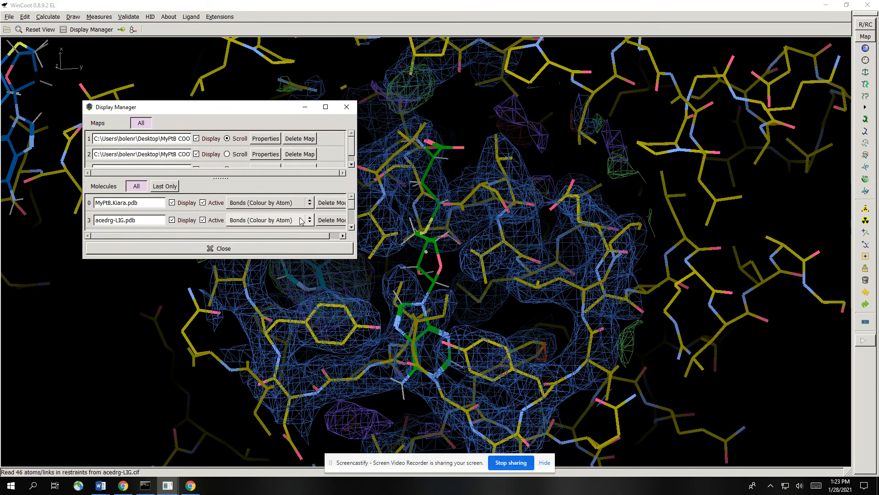
{"action": "left_click", "coordinate": [329, 220]}
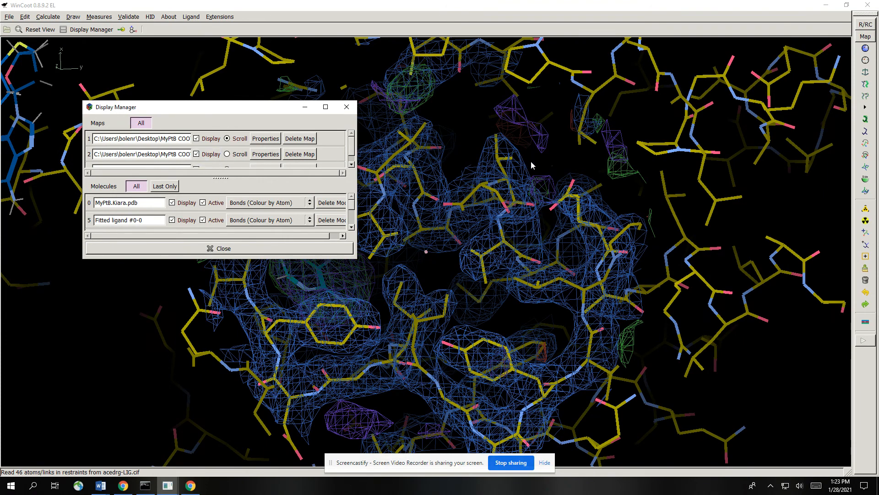
{"action": "left_click_drag", "start_coordinate": [352, 150], "coordinate": [354, 158]}
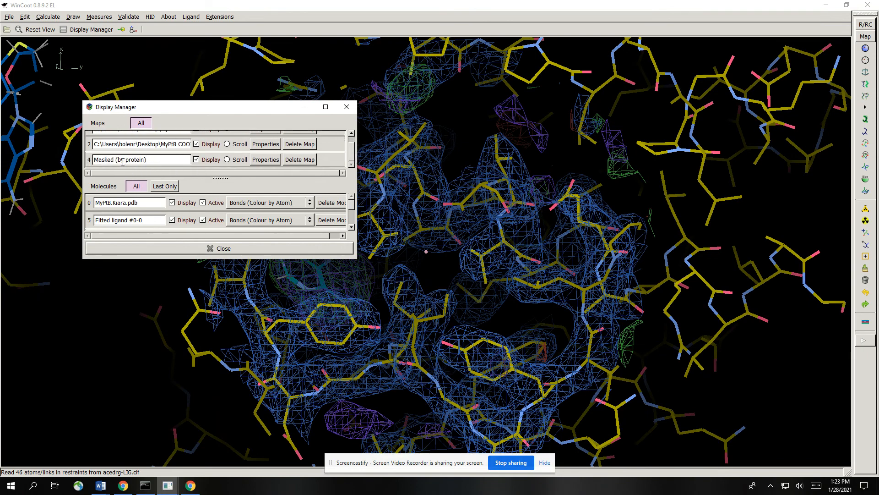
{"action": "left_click", "coordinate": [204, 160]}
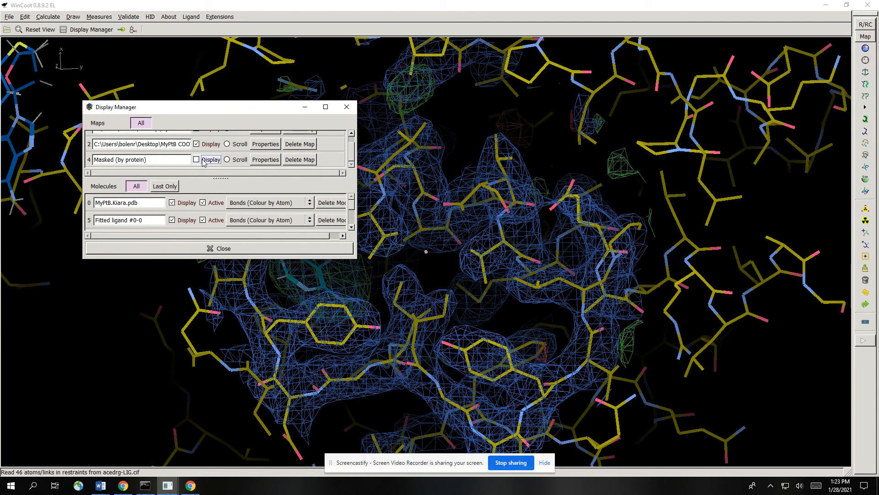
{"action": "left_click", "coordinate": [207, 144]}
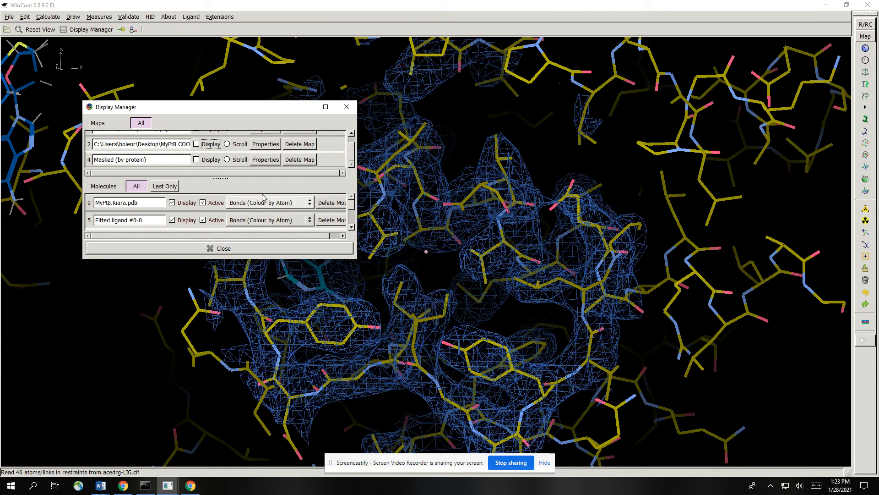
- Show MyPtB.Kiara.pdb as bonds coloured by molecule, look through the fitted ligands listed and close the Display Manager
{"action": "scroll", "coordinate": [269, 200], "scroll_direction": "down", "scroll_amount": 2}
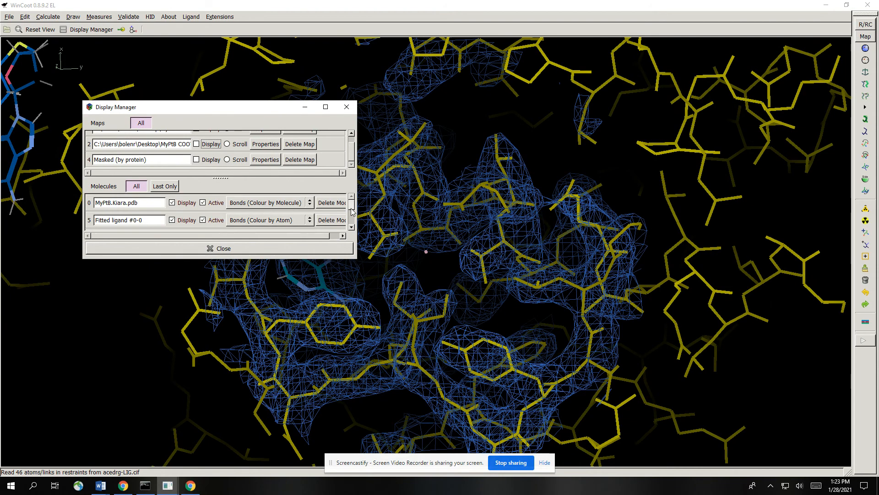
{"action": "left_click_drag", "start_coordinate": [352, 212], "coordinate": [351, 225]}
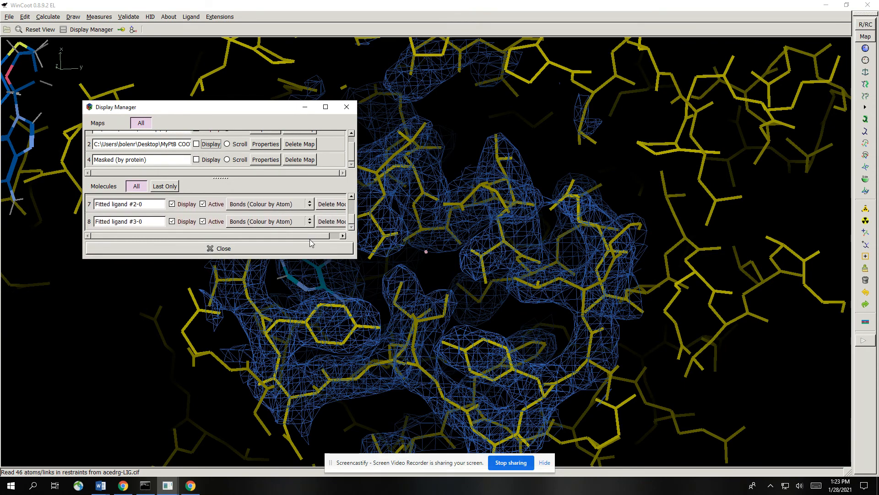
{"action": "left_click", "coordinate": [257, 249]}
- Inspect how the fitted ligands match the blue density of map 1 at different contour levels and viewing angles
{"action": "left_click_drag", "start_coordinate": [511, 262], "coordinate": [582, 380]}
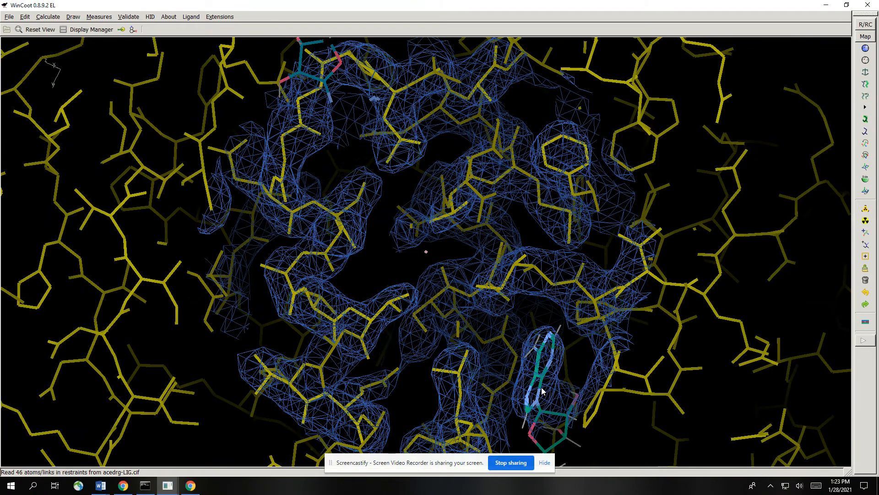
{"action": "scroll", "coordinate": [559, 328], "scroll_direction": "down", "scroll_amount": 2}
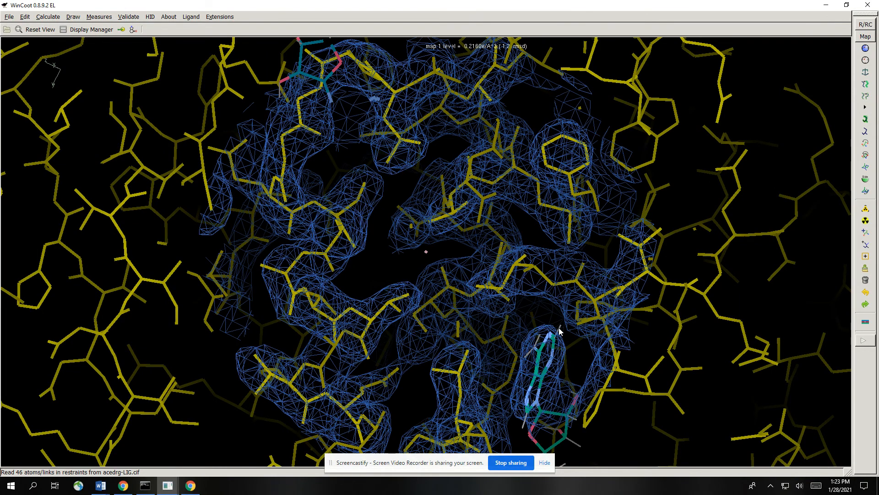
{"action": "scroll", "coordinate": [506, 69], "scroll_direction": "up", "scroll_amount": 2}
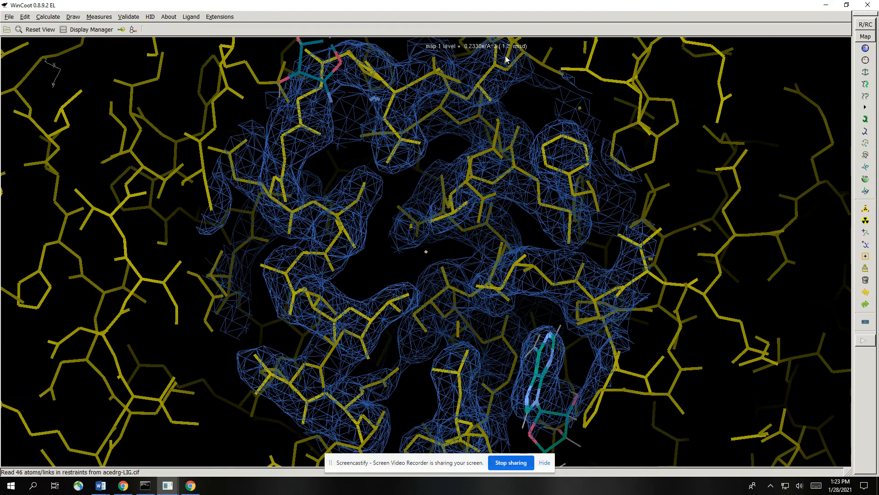
{"action": "scroll", "coordinate": [509, 57], "scroll_direction": "up", "scroll_amount": 5}
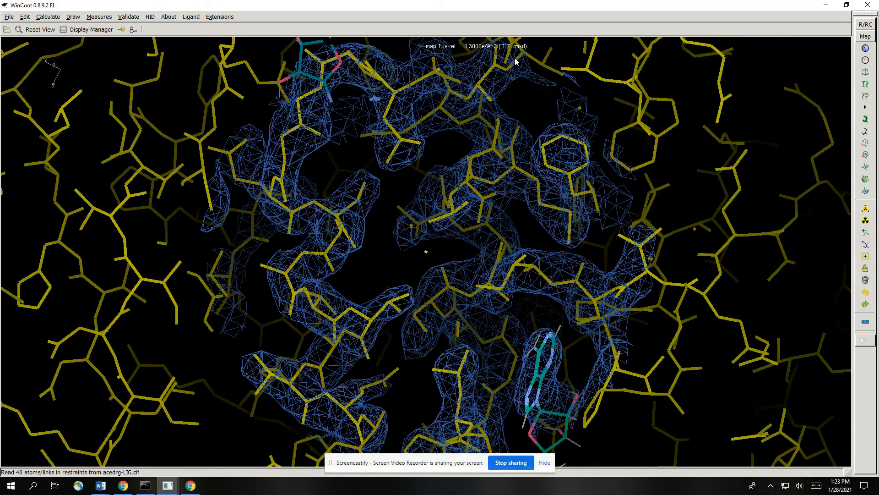
{"action": "scroll", "coordinate": [518, 67], "scroll_direction": "down", "scroll_amount": 9}
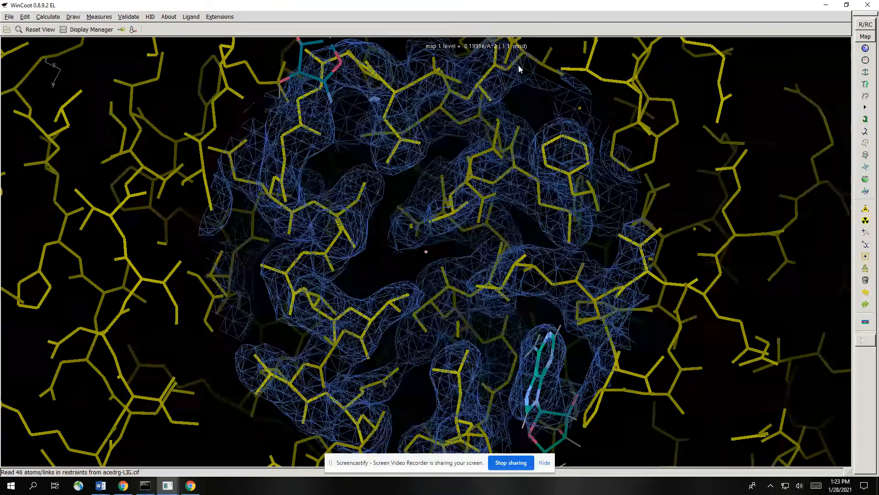
{"action": "left_click_drag", "start_coordinate": [549, 118], "coordinate": [487, 206]}
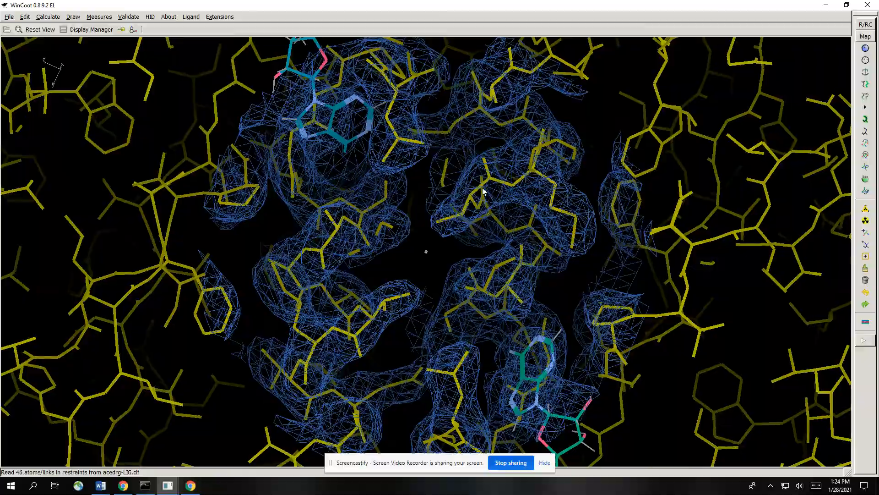
{"action": "right_click_drag", "start_coordinate": [483, 188], "coordinate": [419, 197]}
{"action": "left_click_drag", "start_coordinate": [419, 197], "coordinate": [556, 197]}
{"action": "left_click_drag", "start_coordinate": [297, 234], "coordinate": [259, 229]}
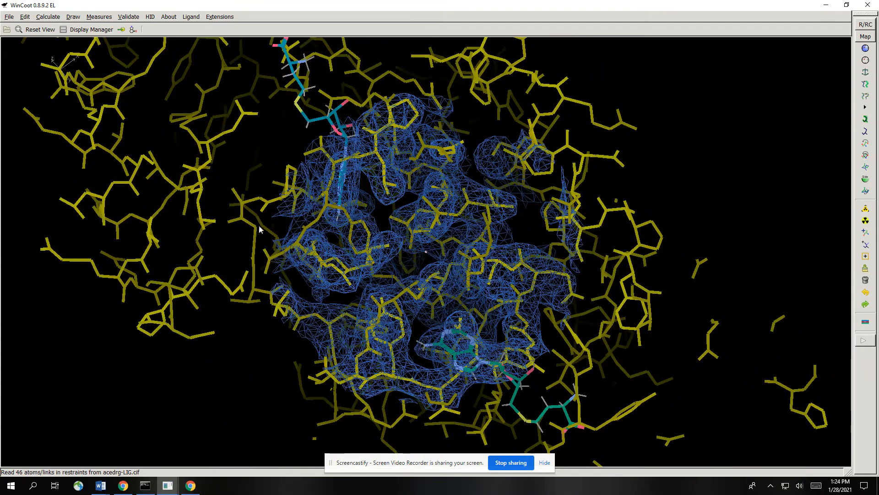
- Change the MyPtB.Kiara.pdb representation to C-alphas/Backbone and dismiss the Display Manager
{"action": "left_click", "coordinate": [94, 30]}
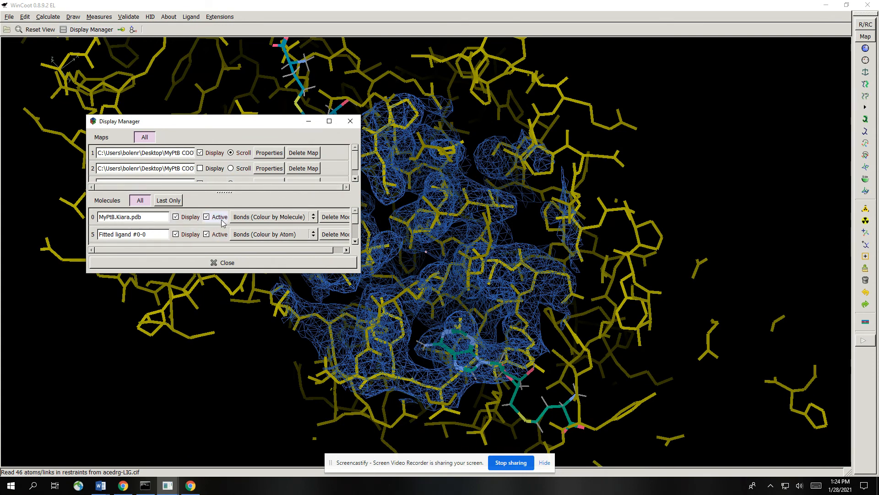
{"action": "left_click", "coordinate": [313, 217]}
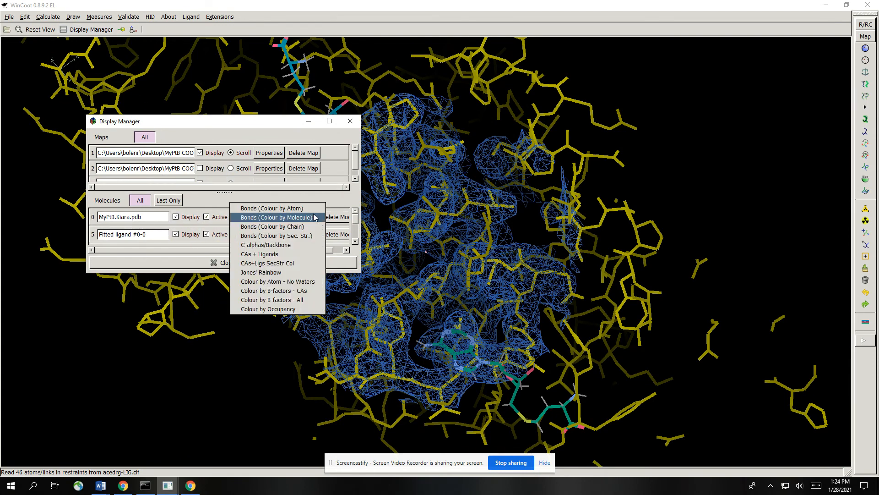
{"action": "left_click", "coordinate": [303, 245]}
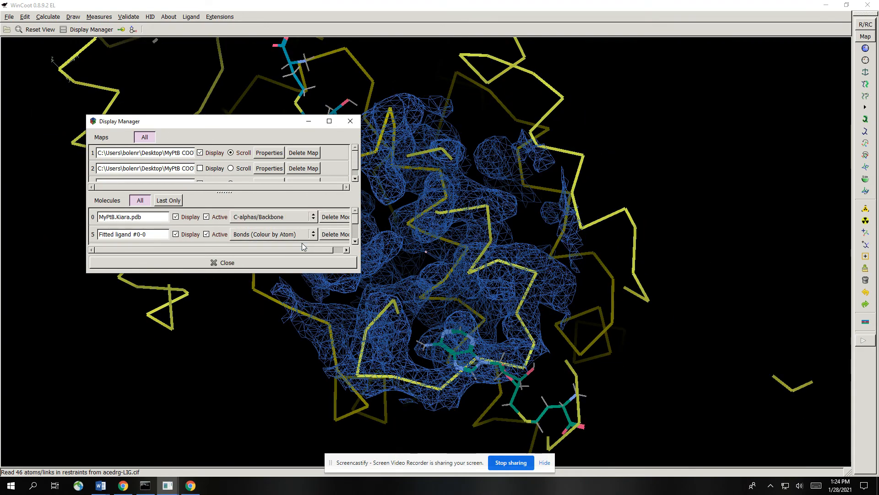
{"action": "left_click", "coordinate": [308, 122]}
- Centre on the backbone at residue 103 HIS/A and examine how well the nearby dark blue fitted ligand matches the density
{"action": "left_click_drag", "start_coordinate": [314, 120], "coordinate": [196, 241]}
{"action": "left_click_drag", "start_coordinate": [515, 193], "coordinate": [484, 260]}
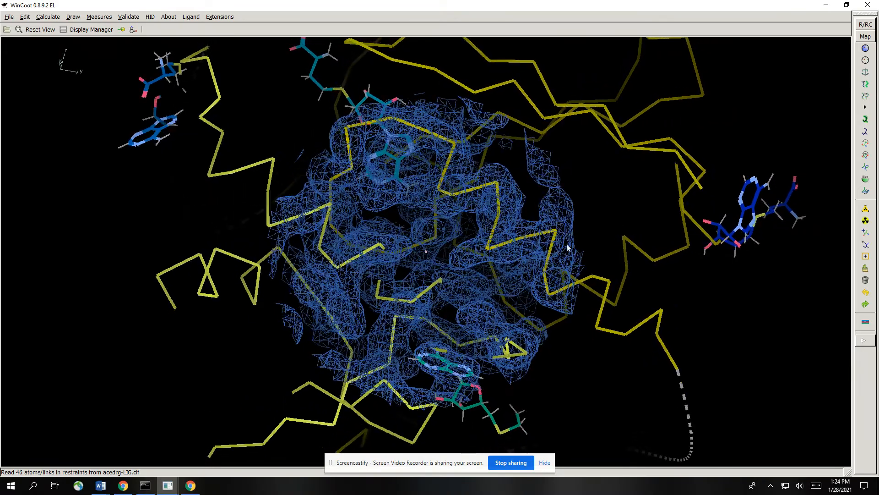
{"action": "right_click_drag", "start_coordinate": [567, 248], "coordinate": [513, 245]}
{"action": "middle_click", "coordinate": [558, 193]}
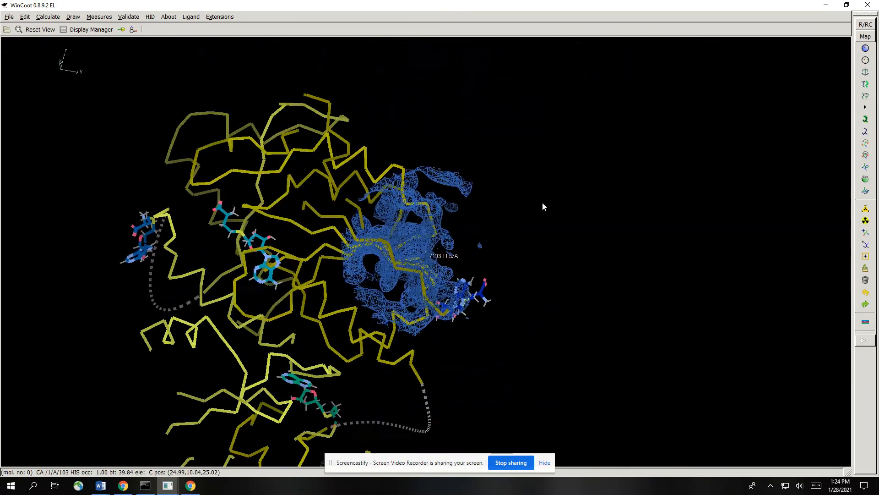
{"action": "scroll", "coordinate": [410, 239], "scroll_direction": "down", "scroll_amount": 5}
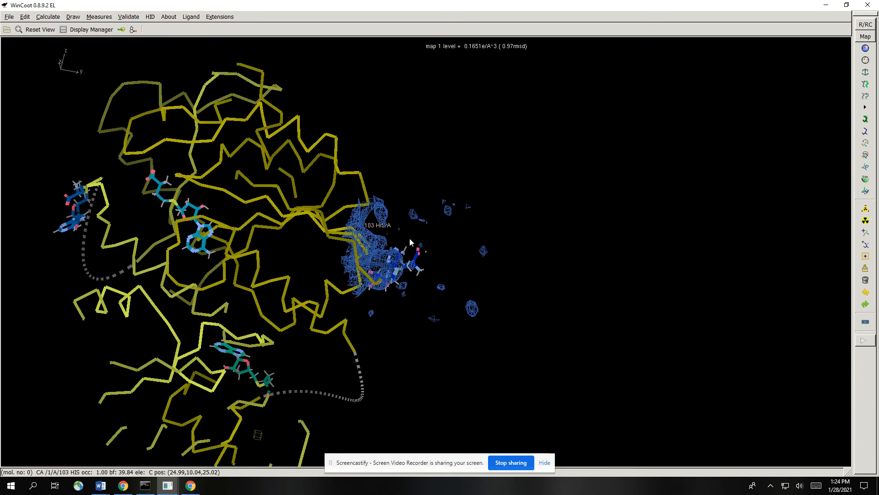
{"action": "scroll", "coordinate": [406, 255], "scroll_direction": "up", "scroll_amount": 2}
{"action": "right_click_drag", "start_coordinate": [404, 255], "coordinate": [320, 287]}
{"action": "left_click_drag", "start_coordinate": [319, 288], "coordinate": [402, 253]}
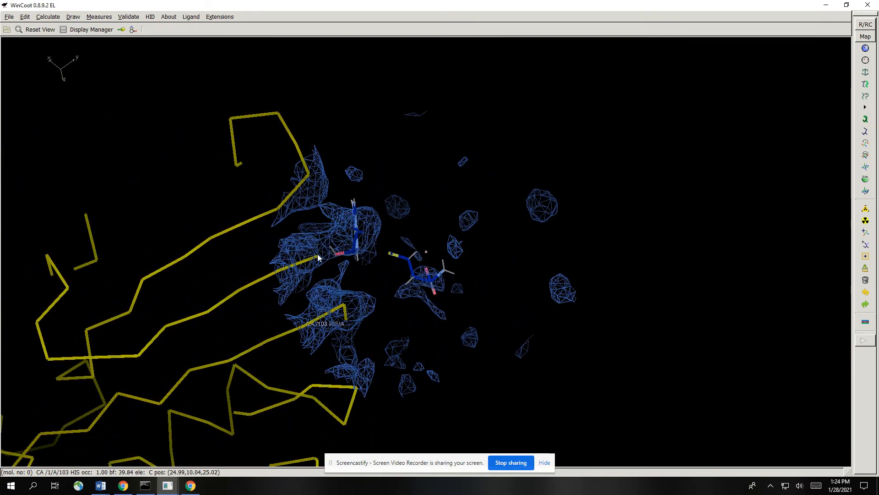
{"action": "right_click_drag", "start_coordinate": [317, 255], "coordinate": [326, 191]}
{"action": "left_click_drag", "start_coordinate": [327, 240], "coordinate": [370, 327]}
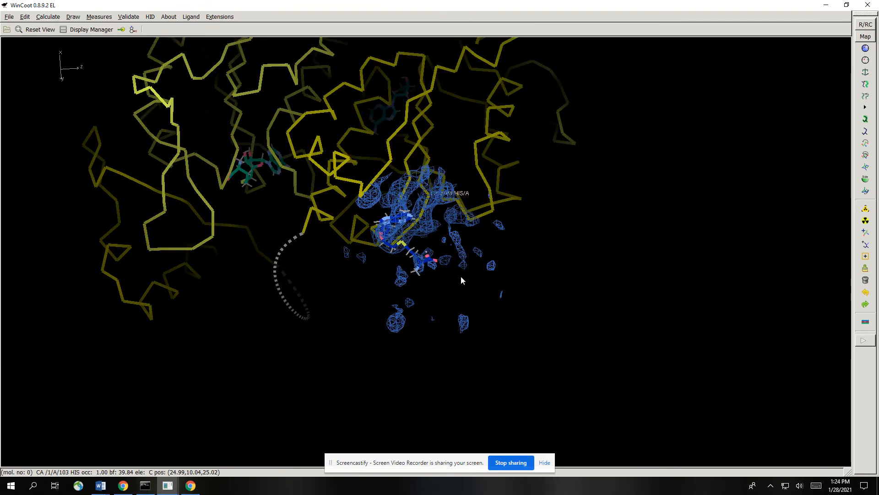
- Examine how the fitted ligands sit relative to the backbone and density, and identify the isolated light blue ligand above the protein
{"action": "left_click_drag", "start_coordinate": [461, 276], "coordinate": [397, 202]}
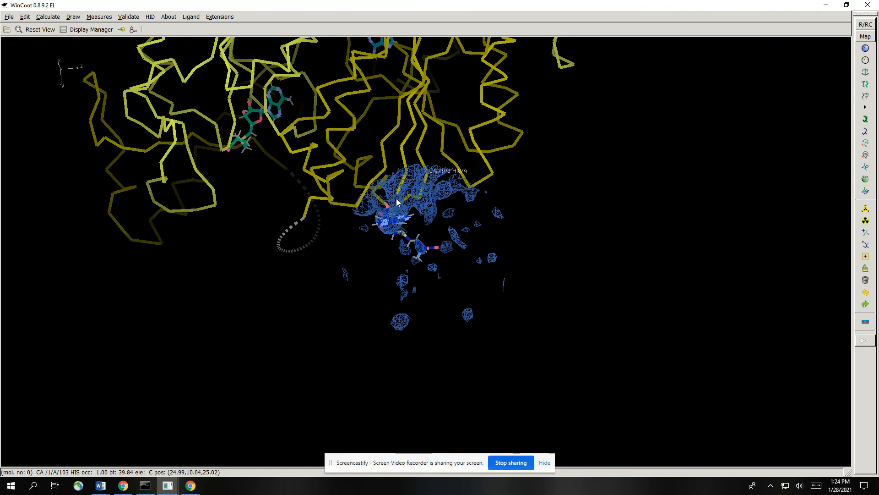
{"action": "right_click_drag", "start_coordinate": [403, 208], "coordinate": [372, 276]}
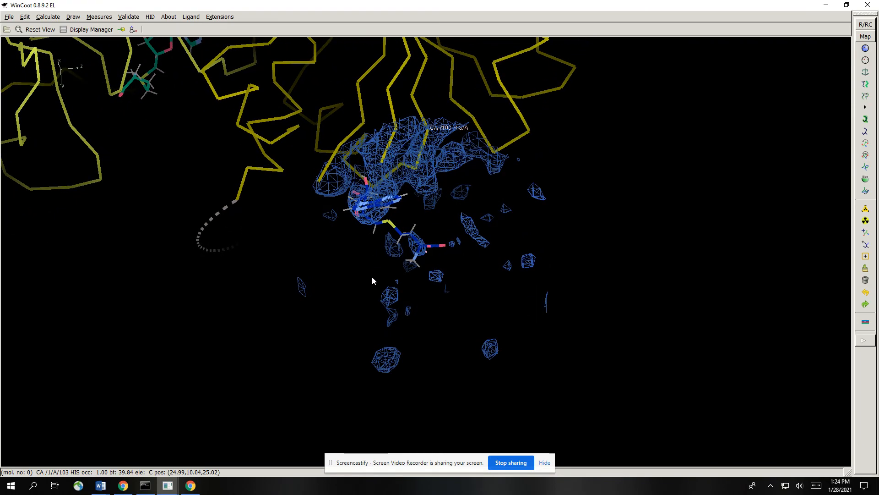
{"action": "left_click_drag", "start_coordinate": [292, 141], "coordinate": [502, 487], "text": "ctrl"}
{"action": "scroll", "coordinate": [601, 284], "scroll_direction": "down", "scroll_amount": 3}
{"action": "scroll", "coordinate": [602, 284], "scroll_direction": "up", "scroll_amount": 4}
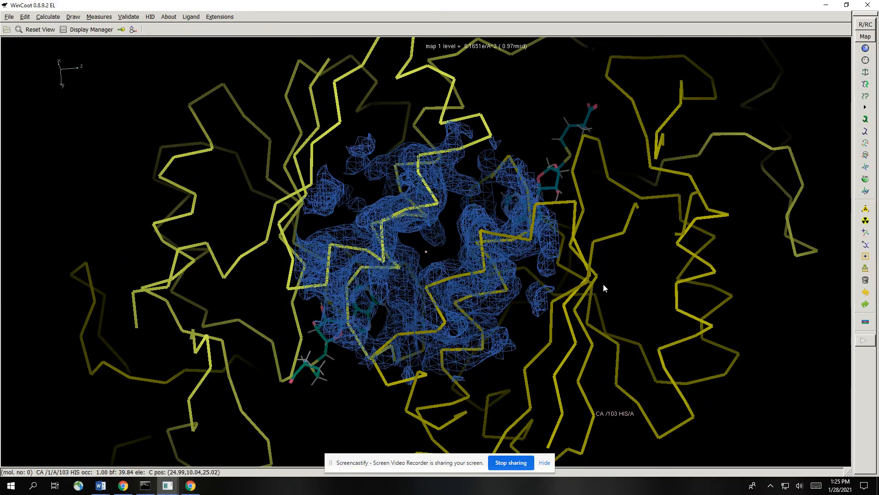
{"action": "right_click_drag", "start_coordinate": [606, 257], "coordinate": [522, 266]}
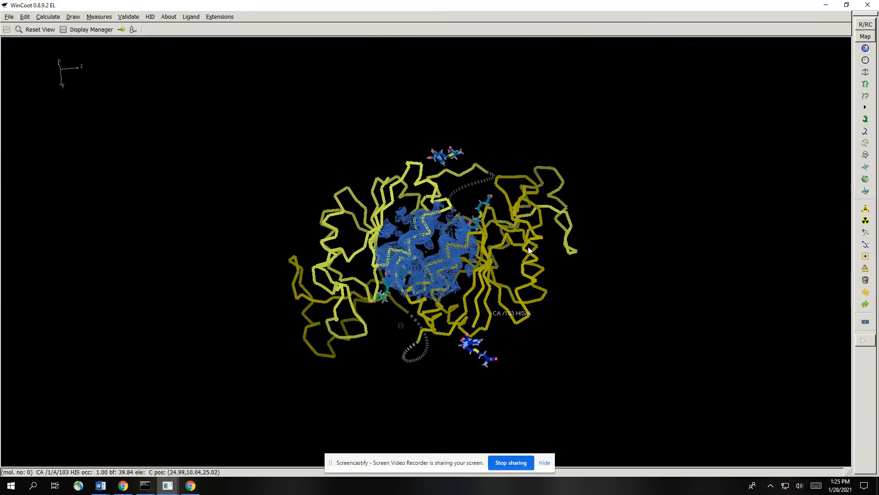
{"action": "left_click_drag", "start_coordinate": [509, 258], "coordinate": [504, 204]}
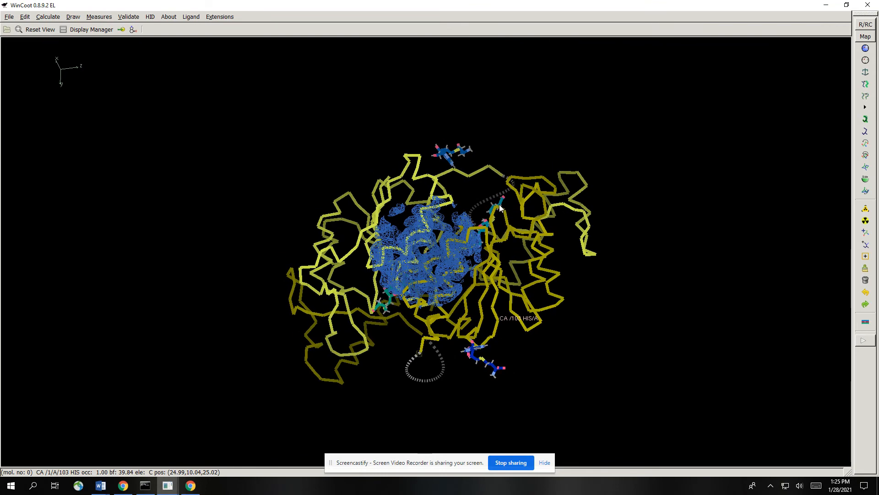
{"action": "left_click", "coordinate": [448, 152]}
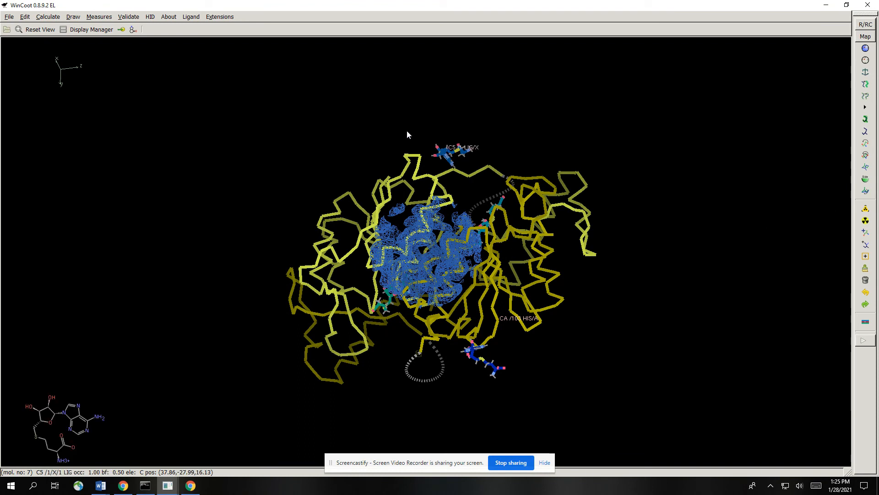
- Open the Model/Fit/Refine tools and move their window clear of the protein model
{"action": "left_click", "coordinate": [50, 18]}
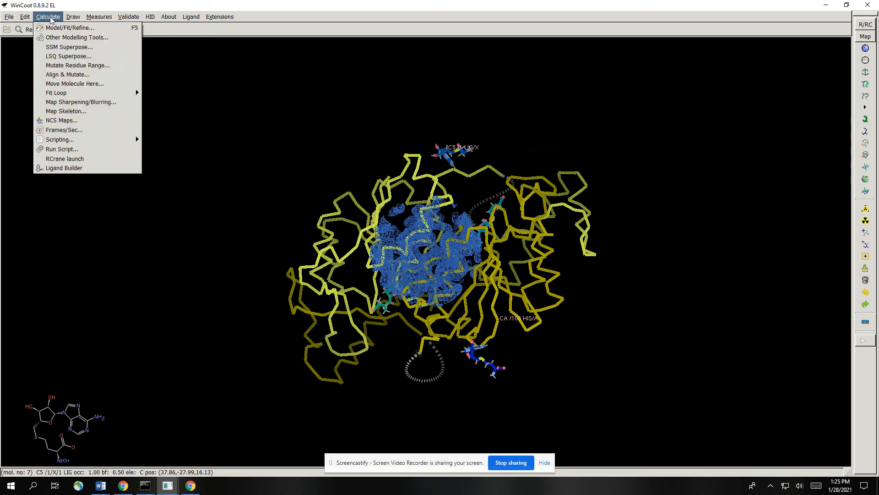
{"action": "left_click", "coordinate": [55, 29]}
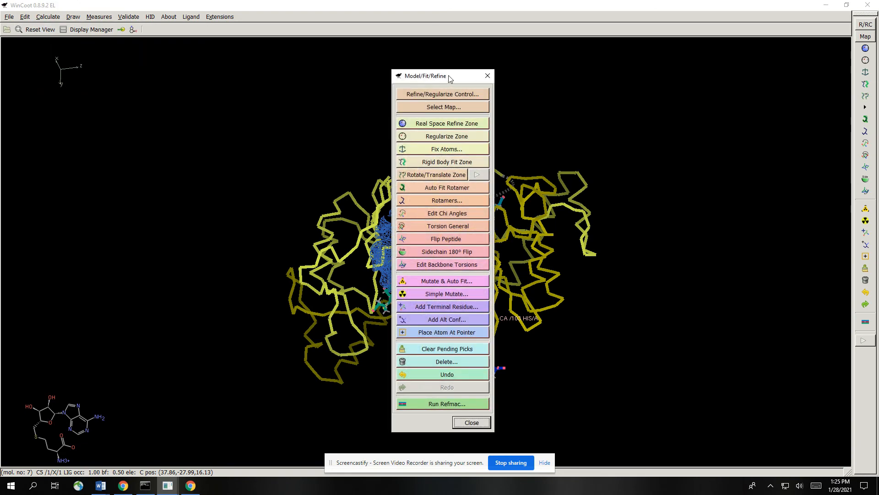
{"action": "left_click_drag", "start_coordinate": [448, 75], "coordinate": [814, 55]}
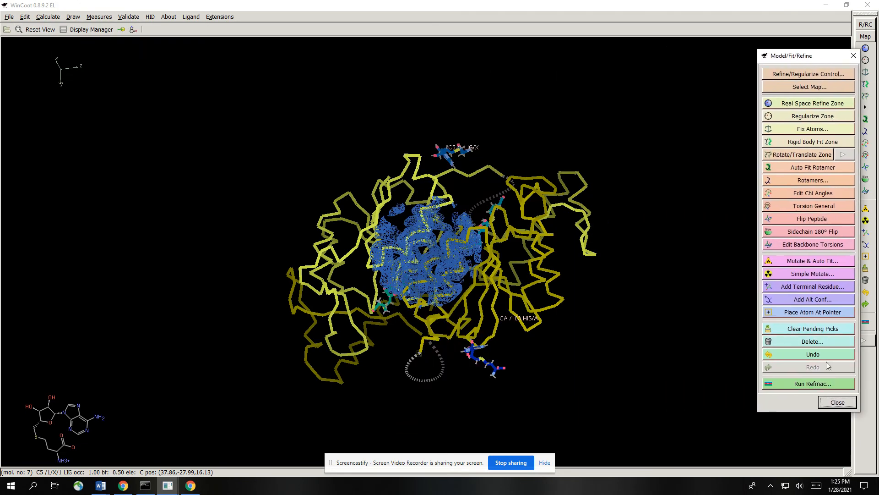
{"action": "left_click", "coordinate": [812, 342]}
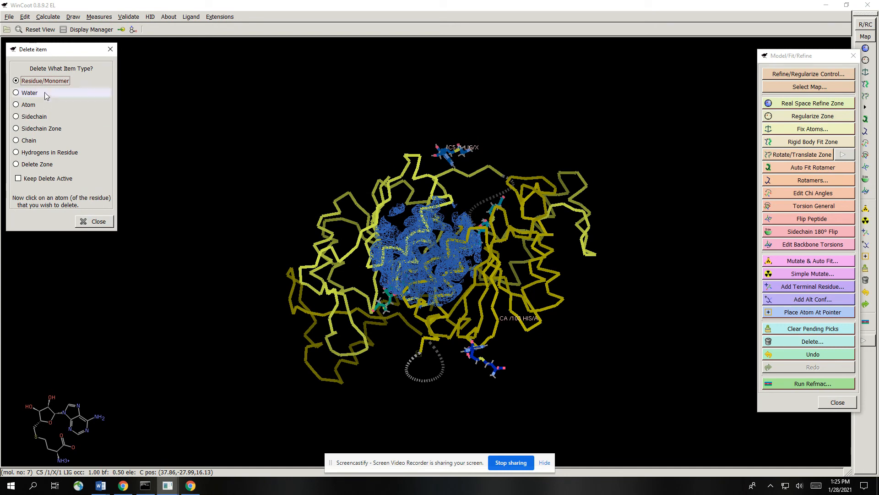
{"action": "left_click", "coordinate": [814, 343]}
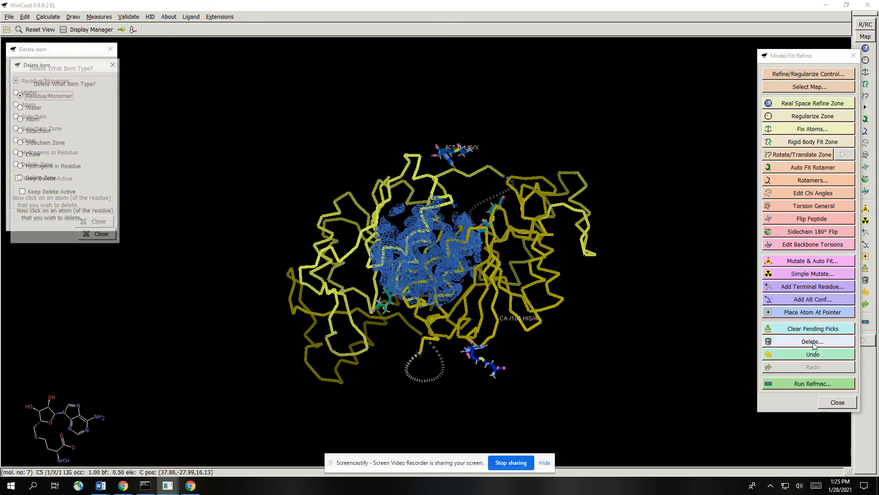
{"action": "left_click", "coordinate": [95, 236]}
{"action": "left_click", "coordinate": [93, 219]}
{"action": "left_click_drag", "start_coordinate": [438, 152], "coordinate": [405, 157]}
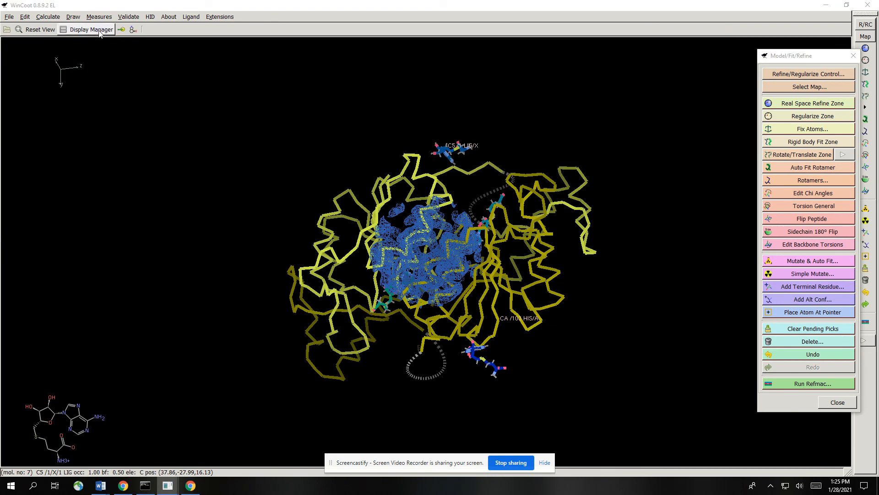
- Identify the dark blue ligand below the protein and delete the molecules Fitted ligand #3-0 and Fitted ligand #1-0
{"action": "left_click", "coordinate": [483, 362]}
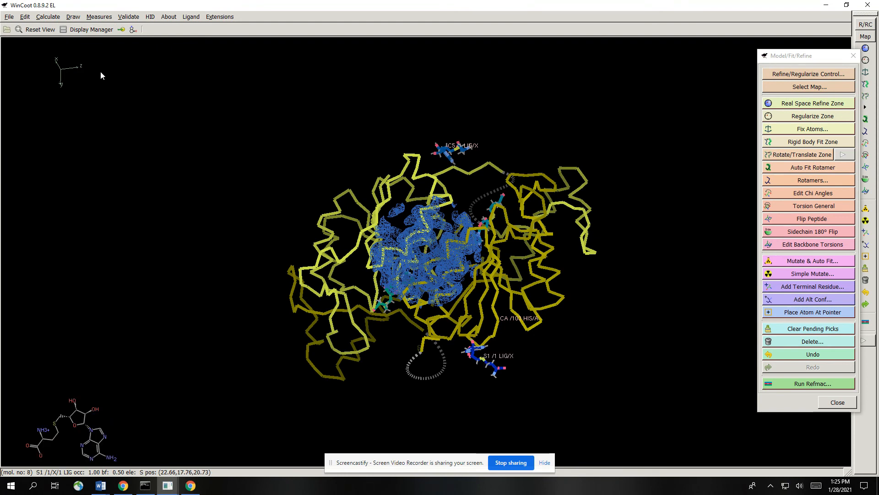
{"action": "left_click", "coordinate": [95, 30]}
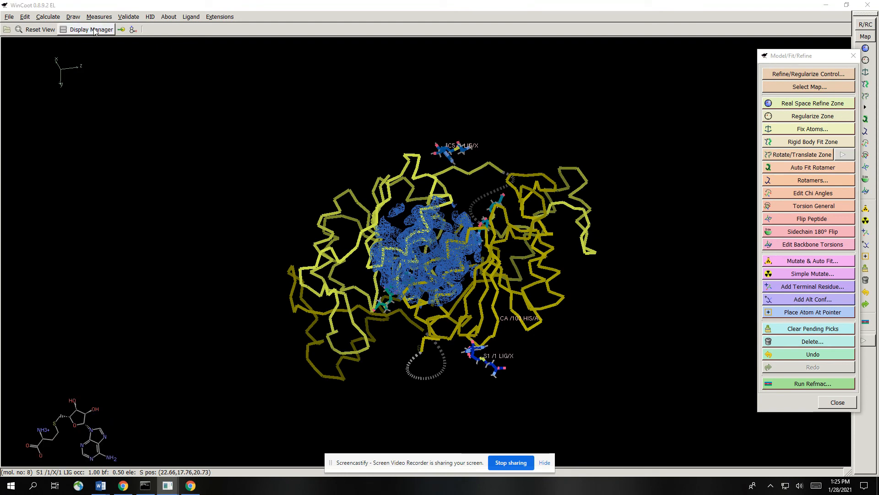
{"action": "mouse_move", "coordinate": [167, 485]}
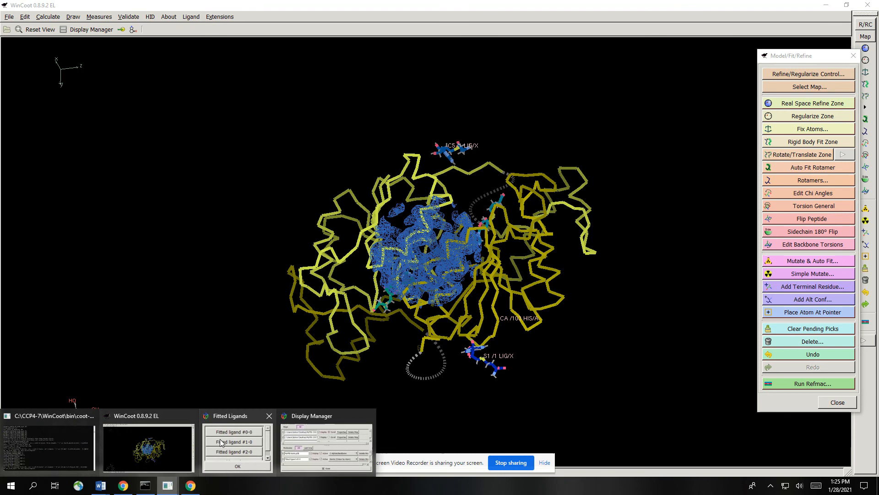
{"action": "left_click", "coordinate": [293, 418]}
{"action": "scroll", "coordinate": [243, 226], "scroll_direction": "down", "scroll_amount": 3}
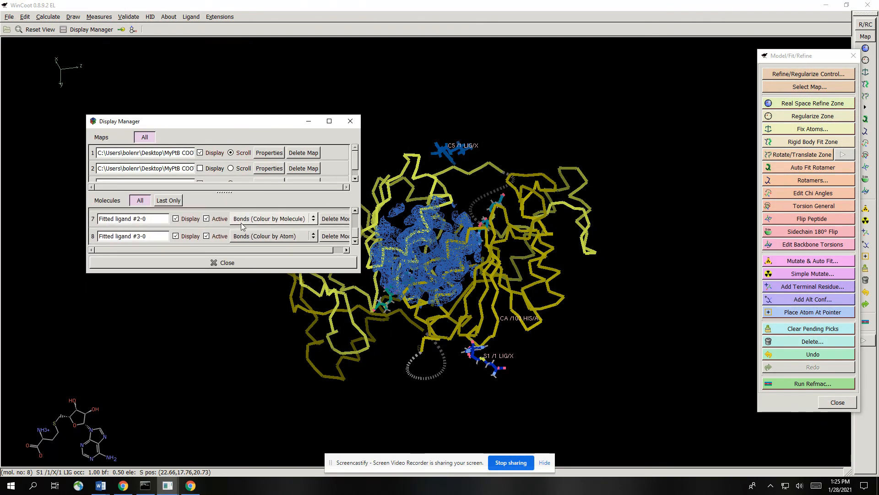
{"action": "scroll", "coordinate": [313, 237], "scroll_direction": "down", "scroll_amount": 3}
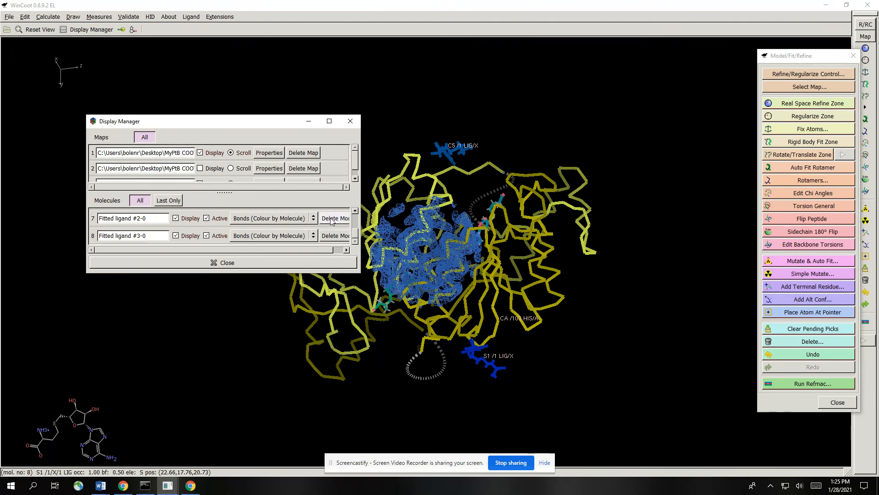
{"action": "left_click", "coordinate": [333, 236]}
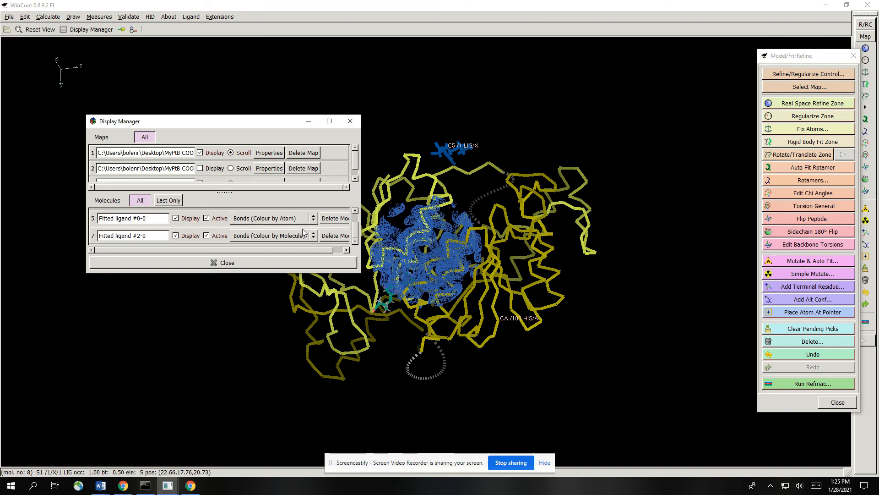
{"action": "mouse_move", "coordinate": [389, 231]}
{"action": "left_mouse_down"}
{"action": "mouse_move", "coordinate": [389, 204]}
{"action": "mouse_move", "coordinate": [395, 226]}
{"action": "left_mouse_up"}
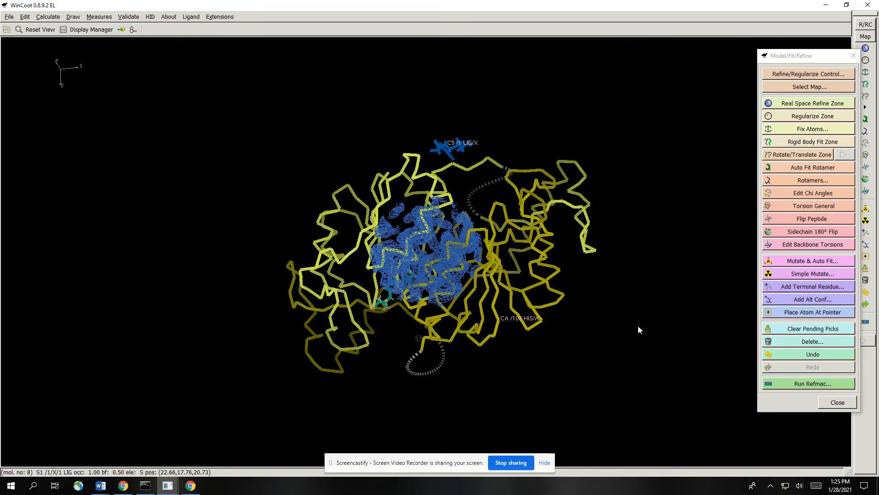
- Try to undo the ligand deletion, choosing MyPtB.Kiara.pdb as the molecule to undo
{"action": "left_click", "coordinate": [813, 354]}
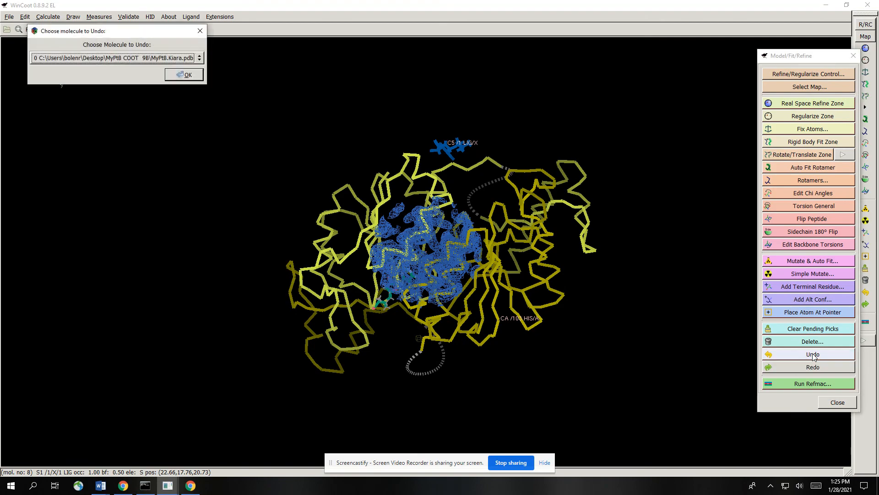
{"action": "left_click", "coordinate": [174, 60]}
{"action": "left_click", "coordinate": [174, 60]}
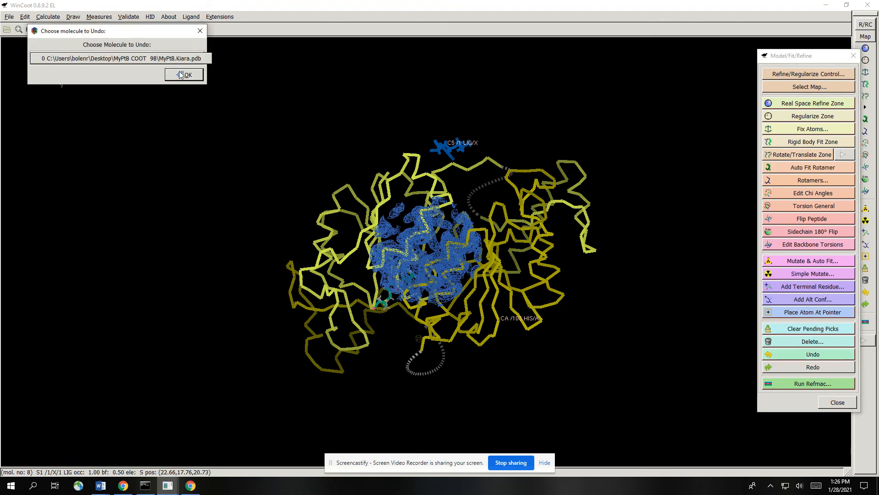
{"action": "left_click", "coordinate": [182, 75]}
{"action": "right_click_drag", "start_coordinate": [361, 217], "coordinate": [378, 297]}
{"action": "left_click_drag", "start_coordinate": [378, 297], "coordinate": [407, 297]}
{"action": "key", "text": "ctrl+z"}
- Real-space refine the teal Fitted ligand #0-0 against the FWT PHWT map and accept the refinement
{"action": "right_click_drag", "start_coordinate": [407, 300], "coordinate": [365, 116]}
{"action": "left_click_drag", "start_coordinate": [365, 116], "coordinate": [484, 133]}
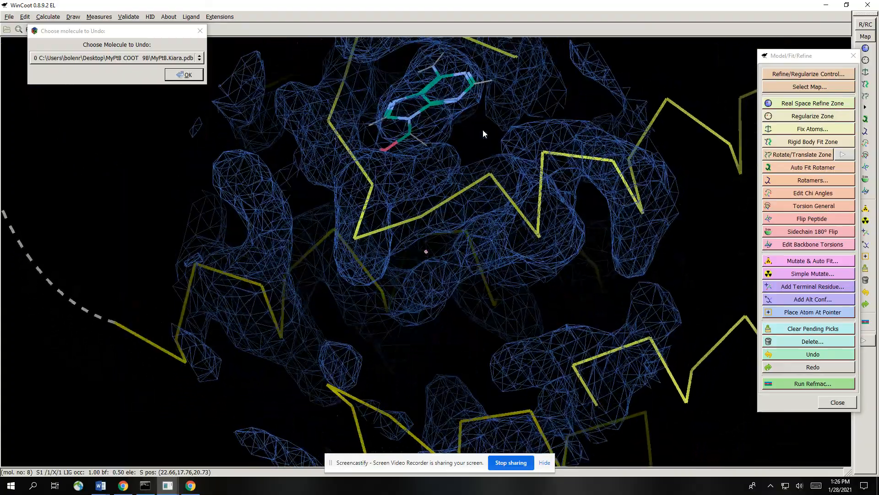
{"action": "mouse_move", "coordinate": [483, 133]}
{"action": "right_mouse_down"}
{"action": "mouse_move", "coordinate": [479, 147]}
{"action": "mouse_move", "coordinate": [481, 123]}
{"action": "right_mouse_up"}
{"action": "left_click_drag", "start_coordinate": [481, 122], "coordinate": [397, 164]}
{"action": "left_click", "coordinate": [820, 104]}
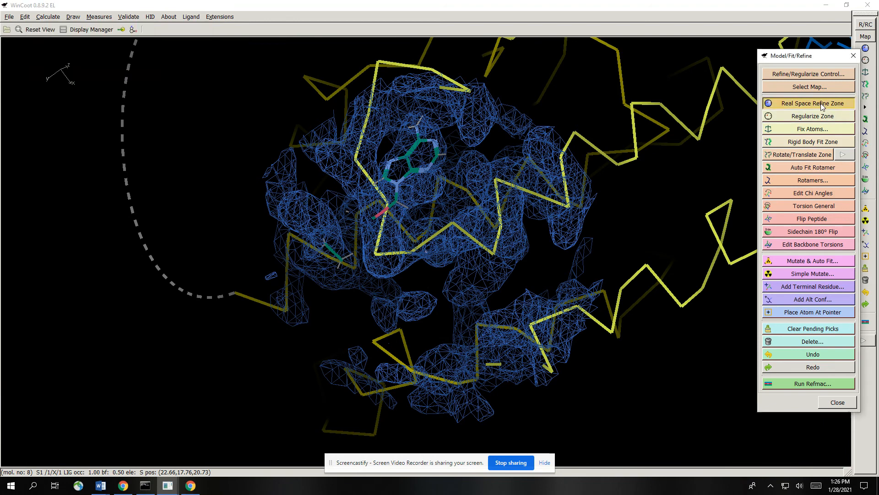
{"action": "left_click", "coordinate": [348, 90]}
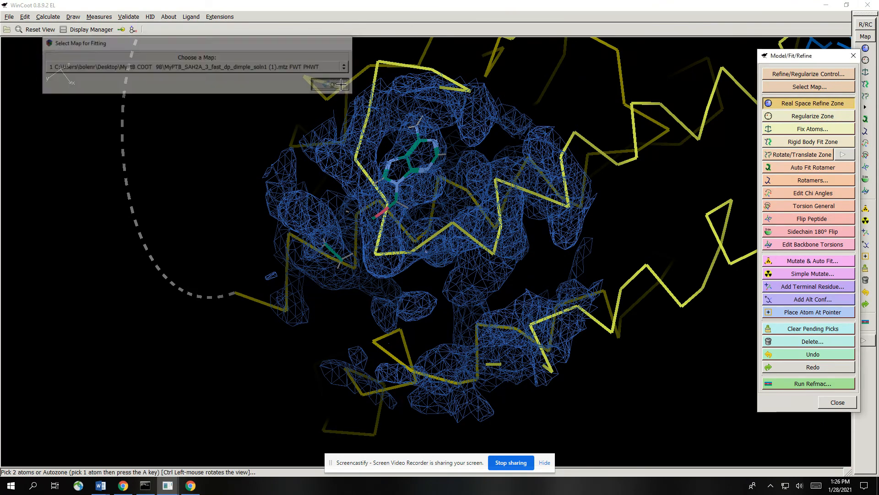
{"action": "left_click", "coordinate": [411, 169]}
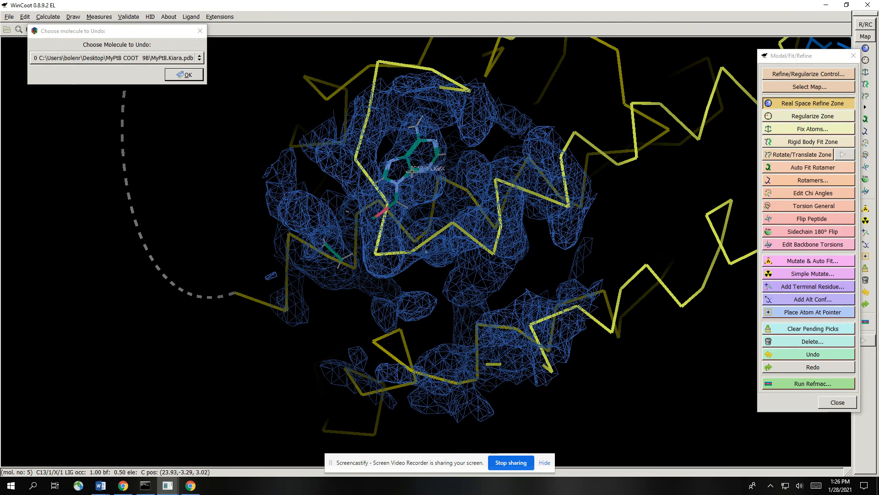
{"action": "left_click", "coordinate": [412, 170]}
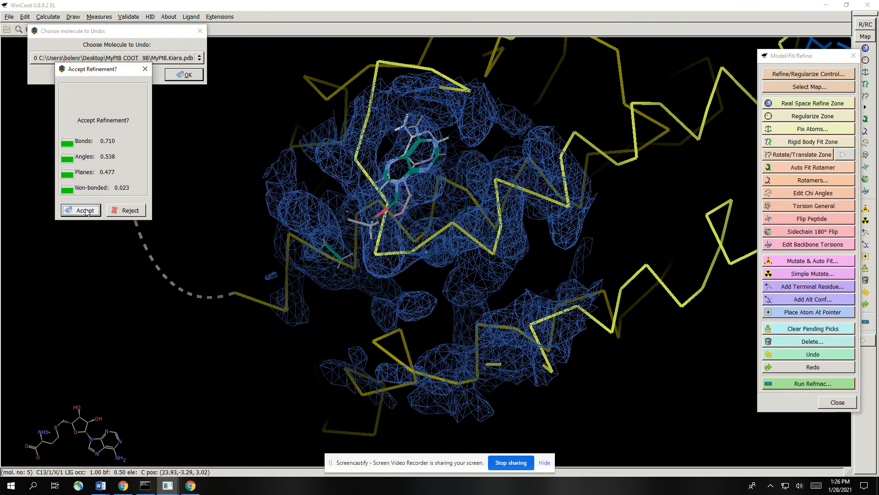
{"action": "left_click", "coordinate": [86, 211]}
- Inspect the refined teal ligand within the blue density from several angles, dismissing the molecule-to-undo dialog
{"action": "left_click_drag", "start_coordinate": [467, 234], "coordinate": [305, 215]}
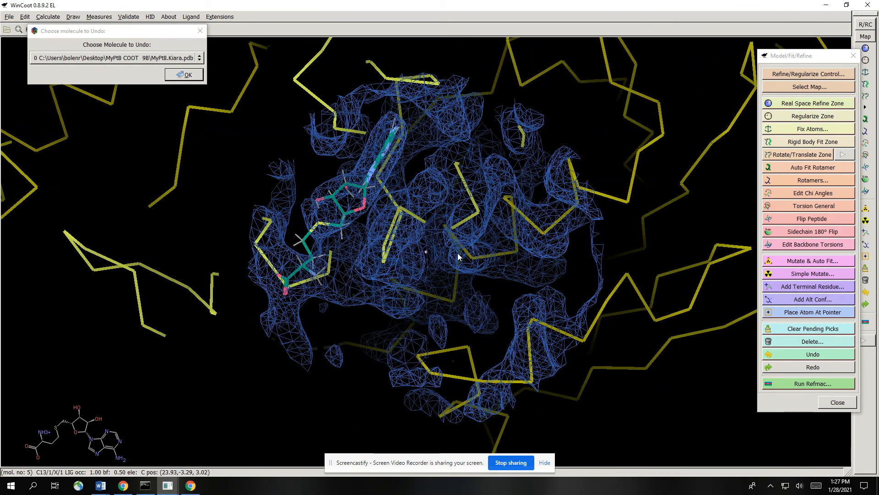
{"action": "left_click_drag", "start_coordinate": [458, 257], "coordinate": [380, 209]}
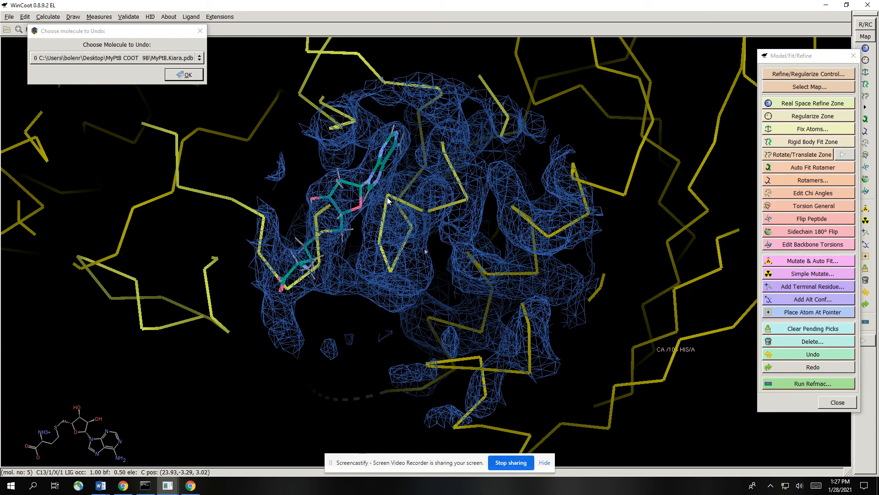
{"action": "left_click_drag", "start_coordinate": [388, 201], "coordinate": [480, 149]}
{"action": "left_click", "coordinate": [184, 74]}
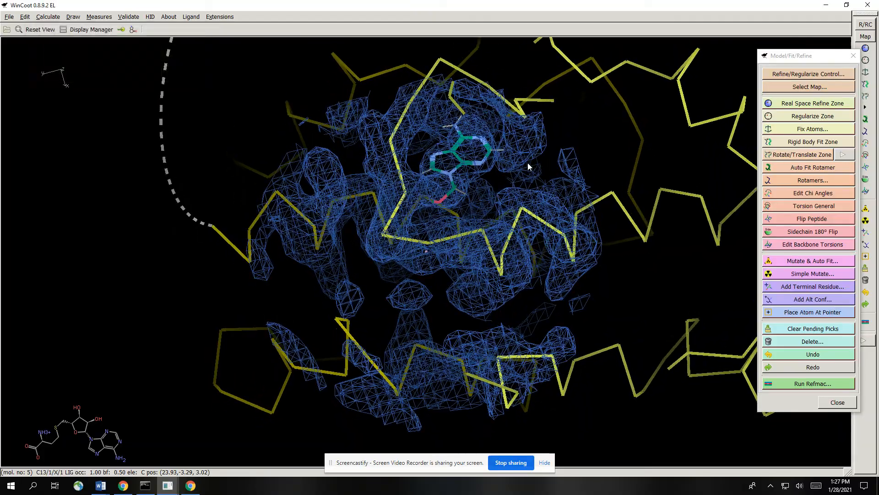
{"action": "left_click_drag", "start_coordinate": [527, 163], "coordinate": [419, 114]}
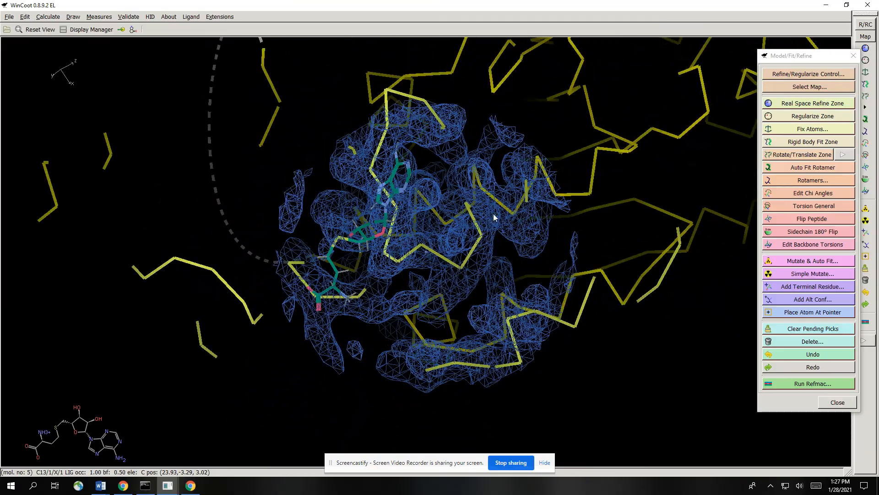
{"action": "left_click_drag", "start_coordinate": [534, 143], "coordinate": [454, 174]}
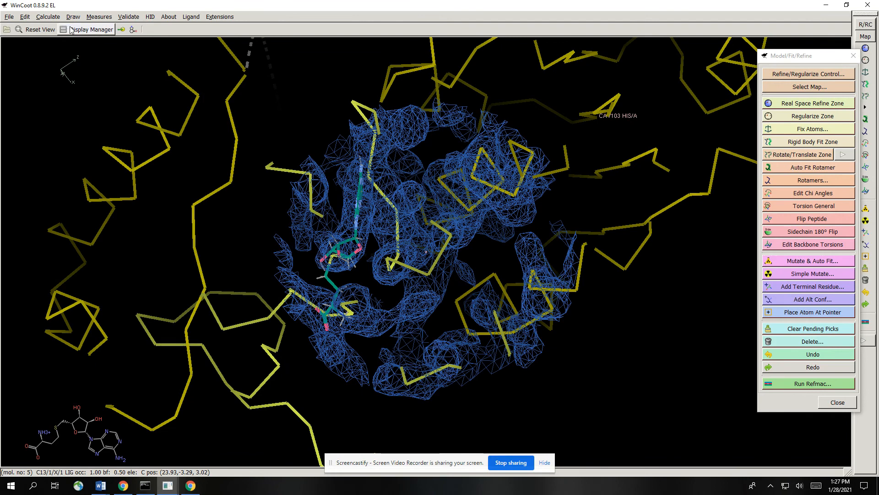
- Change the MyPtB.Kiara.pdb representation to Bonds (Colour by Atom)
{"action": "left_click", "coordinate": [91, 29]}
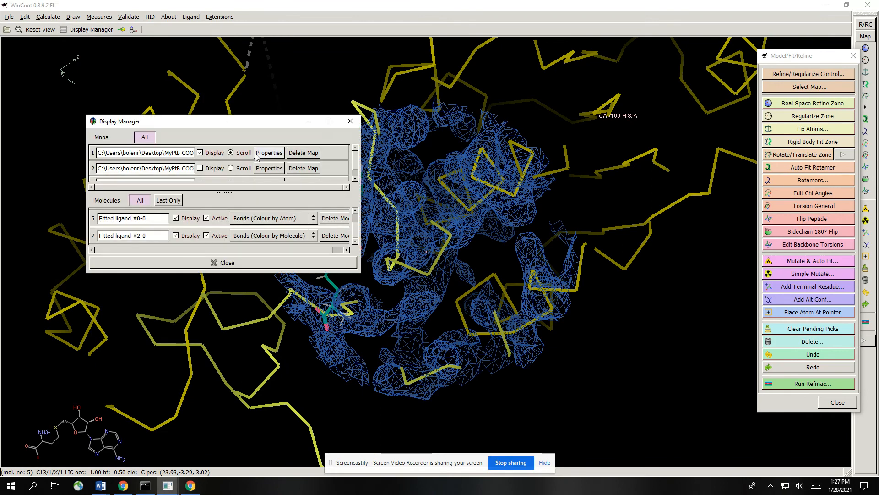
{"action": "left_click", "coordinate": [297, 222]}
{"action": "left_click", "coordinate": [304, 219]}
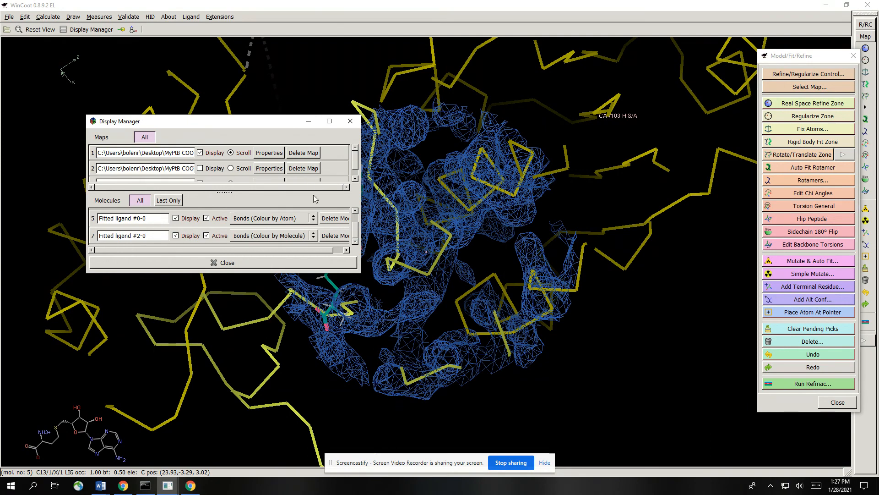
{"action": "scroll", "coordinate": [354, 232], "scroll_direction": "up", "scroll_amount": 2}
{"action": "left_click", "coordinate": [306, 221]}
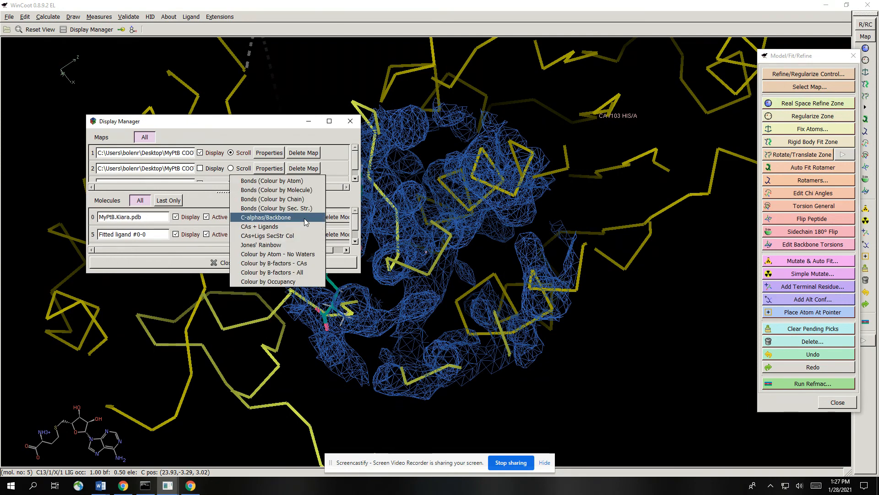
{"action": "left_click", "coordinate": [271, 180]}
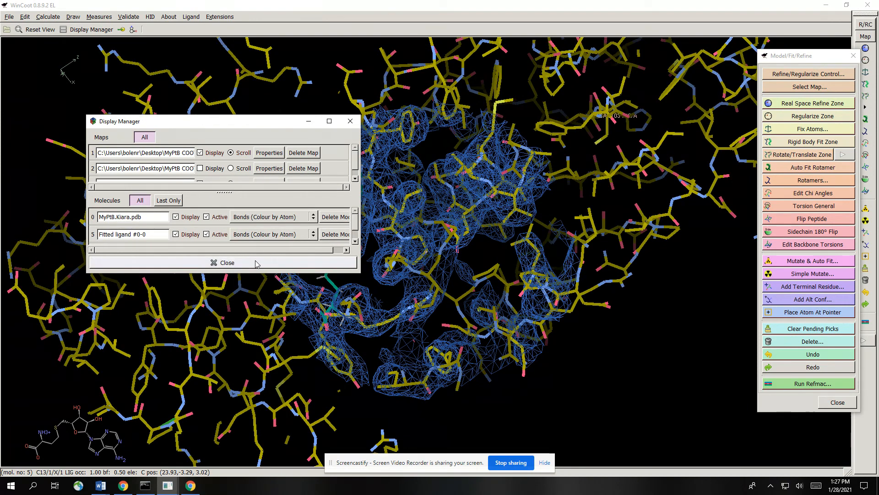
- Close the display manager and merge MyPtB.Kiara.pdb, Fitted ligand #0-0 and Fitted ligand #2-0 into molecule 0, MyPtB.Kiara.pdb
{"action": "left_click", "coordinate": [257, 265]}
{"action": "left_click_drag", "start_coordinate": [259, 262], "coordinate": [414, 143]}
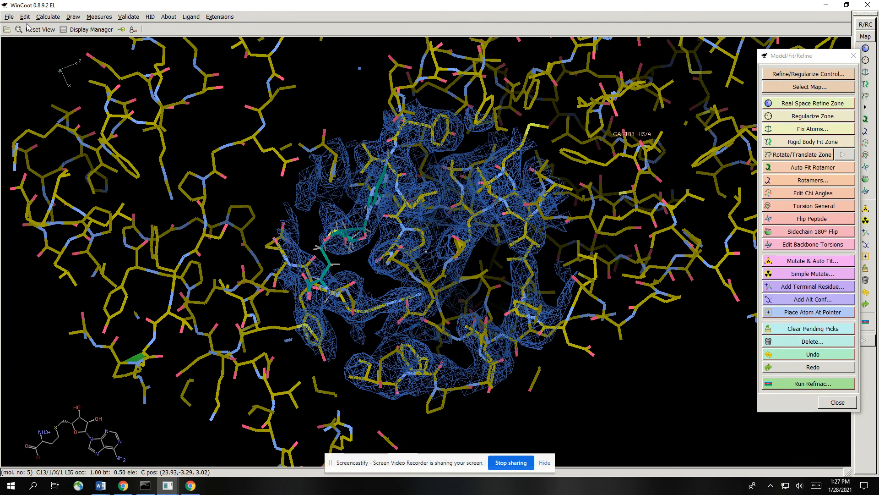
{"action": "left_click", "coordinate": [40, 18]}
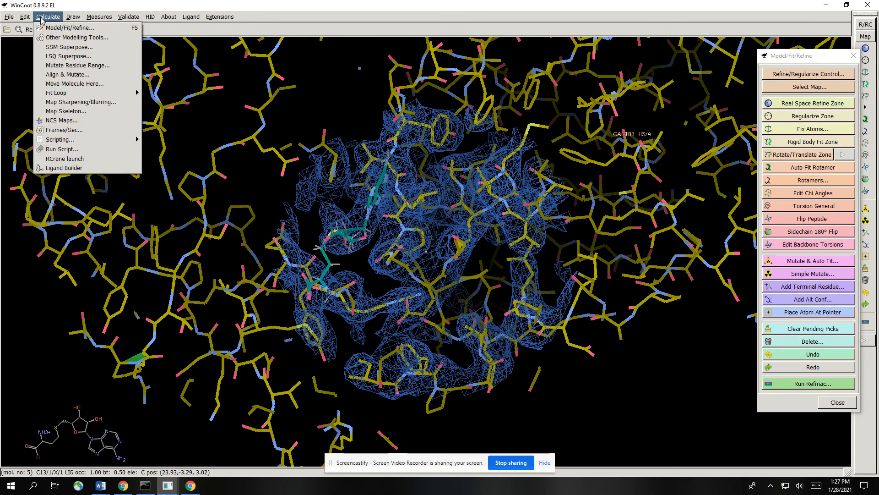
{"action": "mouse_move", "coordinate": [11, 18]}
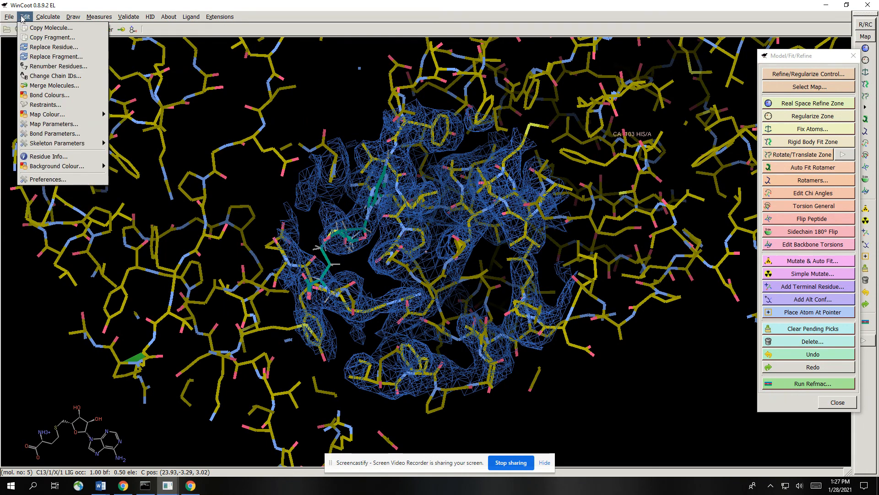
{"action": "left_click", "coordinate": [60, 85]}
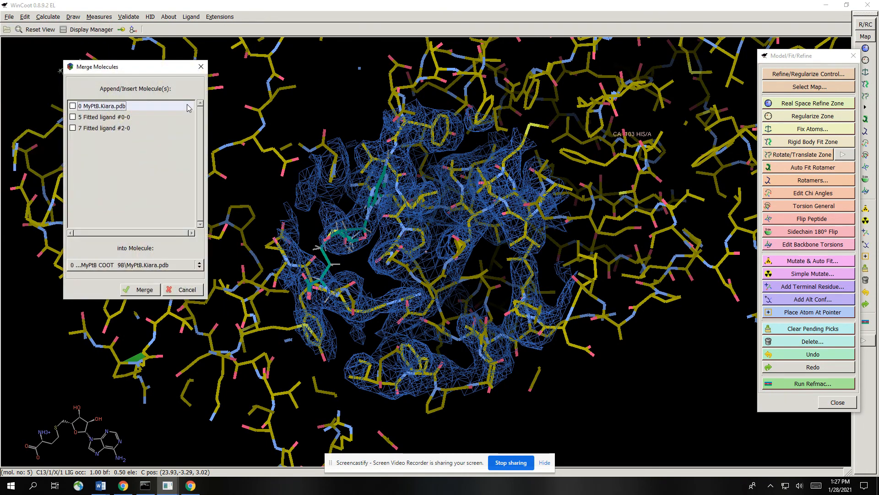
{"action": "left_click", "coordinate": [73, 106]}
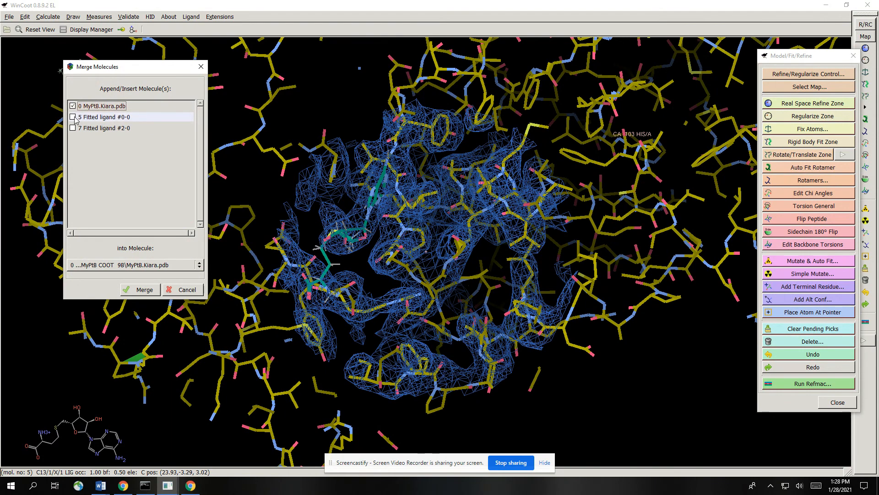
{"action": "left_click", "coordinate": [73, 117]}
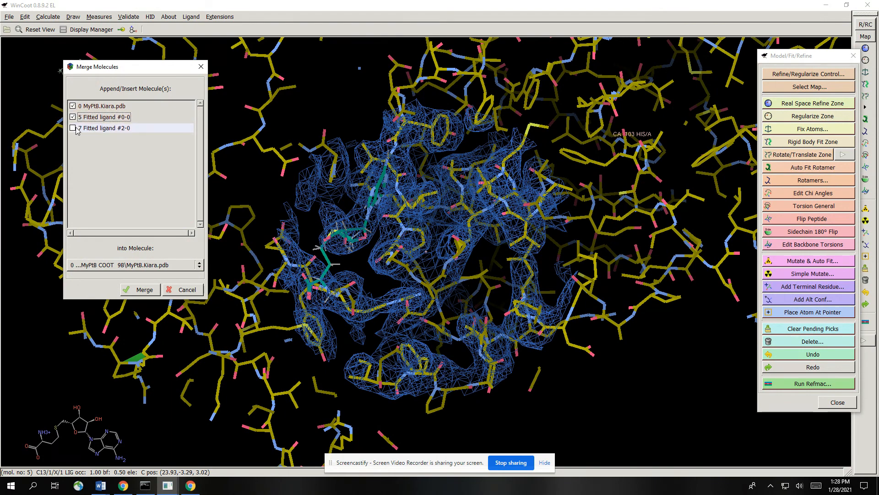
{"action": "left_click", "coordinate": [74, 128]}
{"action": "left_click", "coordinate": [141, 290]}
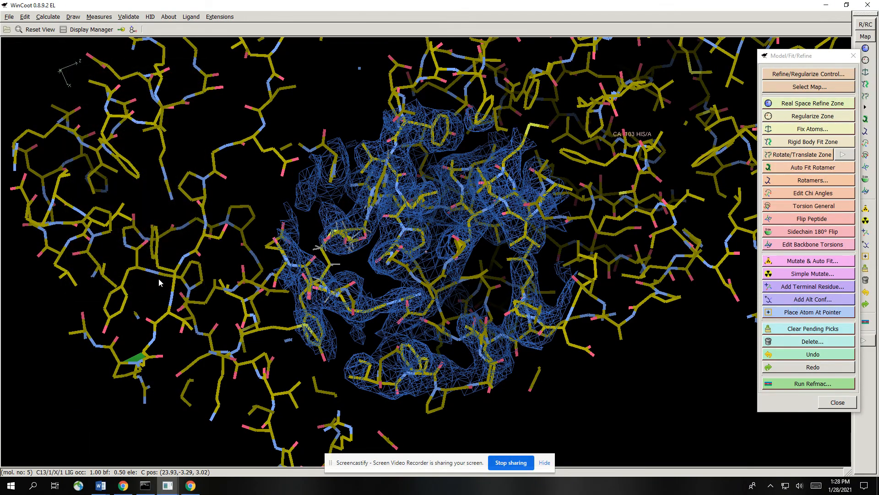
- Start saving the coordinates of molecule 0, MyPtB.Kiara.pdb, choosing the MyPtB COOT 9B folder on the Desktop as the destination
{"action": "left_click_drag", "start_coordinate": [460, 264], "coordinate": [440, 83]}
{"action": "left_click", "coordinate": [9, 17]}
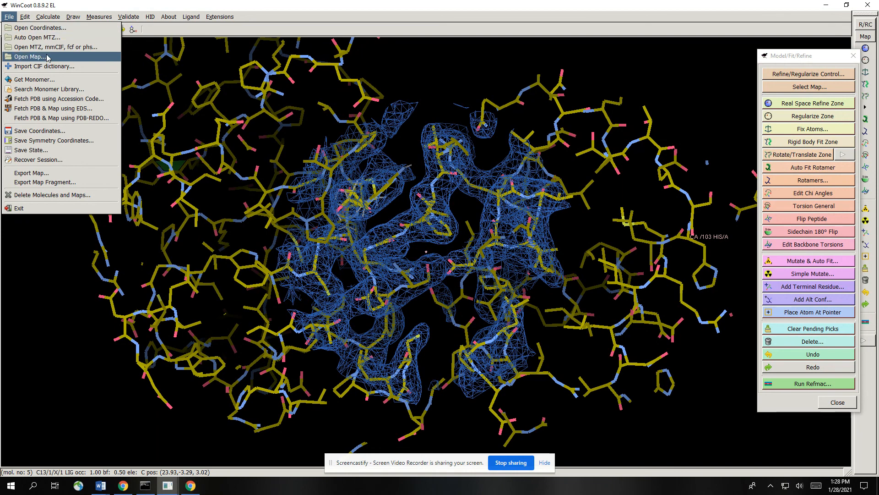
{"action": "left_click", "coordinate": [66, 131]}
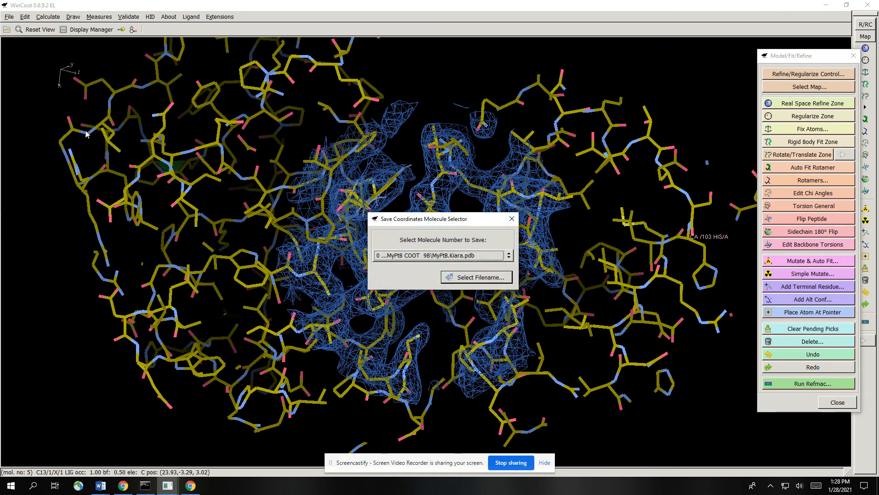
{"action": "left_click", "coordinate": [490, 275]}
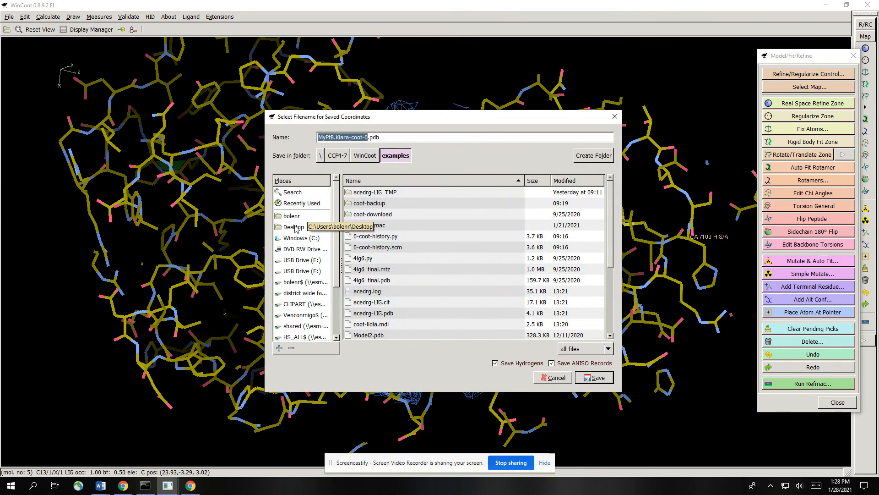
{"action": "left_click", "coordinate": [295, 228]}
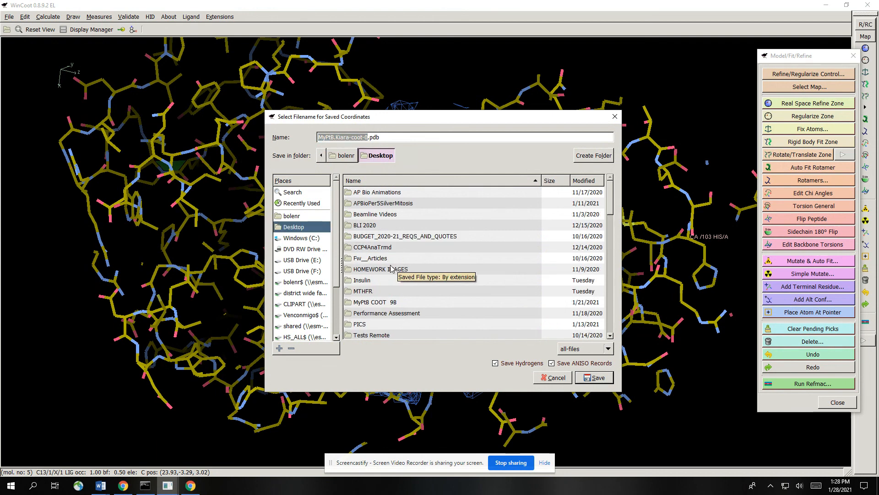
{"action": "scroll", "coordinate": [402, 246], "scroll_direction": "down", "scroll_amount": 10}
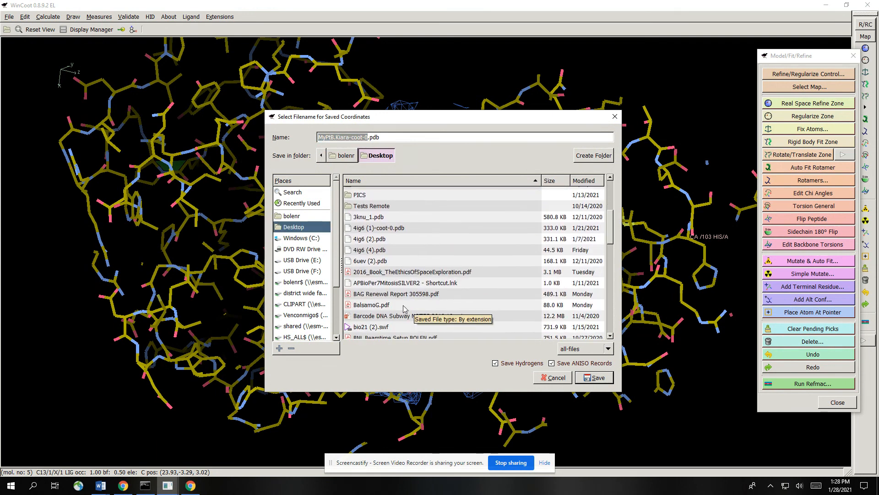
{"action": "scroll", "coordinate": [394, 270], "scroll_direction": "up", "scroll_amount": 2}
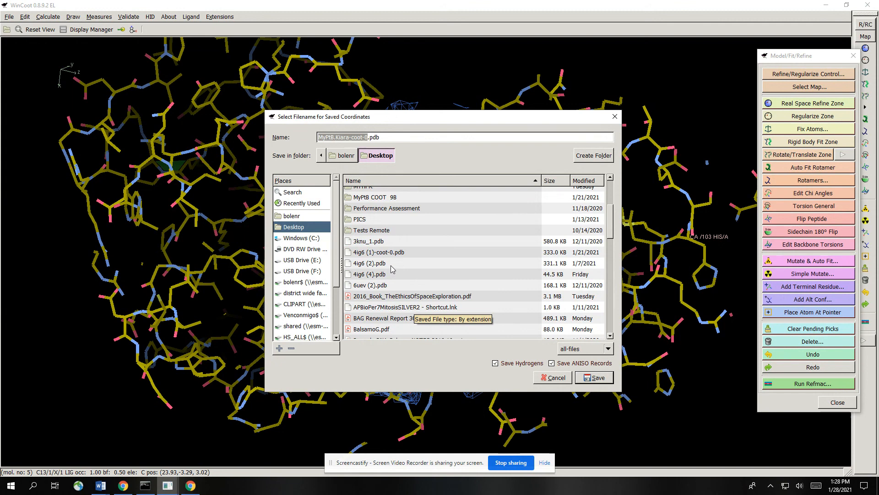
{"action": "scroll", "coordinate": [393, 272], "scroll_direction": "down", "scroll_amount": 8}
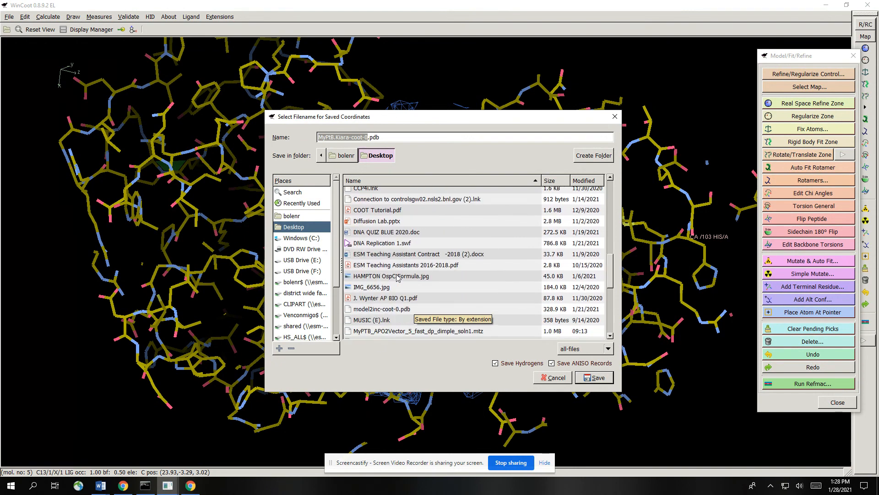
{"action": "scroll", "coordinate": [398, 278], "scroll_direction": "down", "scroll_amount": 2}
{"action": "scroll", "coordinate": [405, 268], "scroll_direction": "down", "scroll_amount": 3}
{"action": "scroll", "coordinate": [406, 277], "scroll_direction": "up", "scroll_amount": 8}
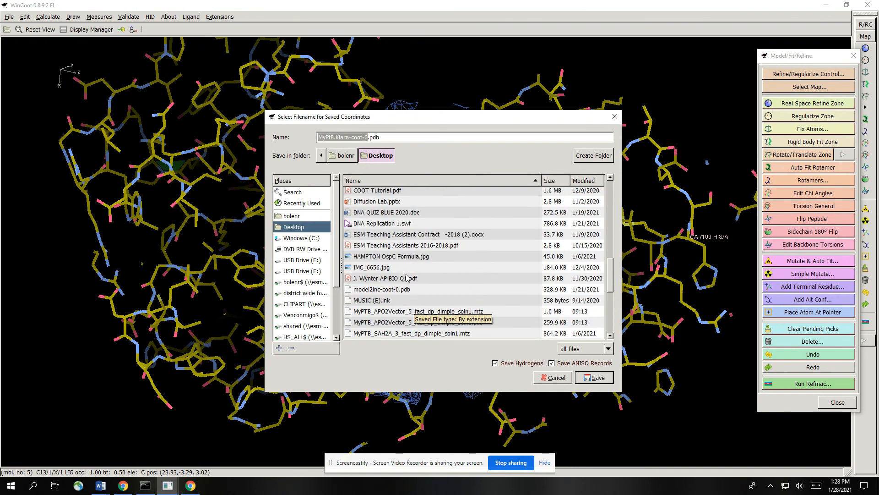
{"action": "scroll", "coordinate": [403, 275], "scroll_direction": "up", "scroll_amount": 1}
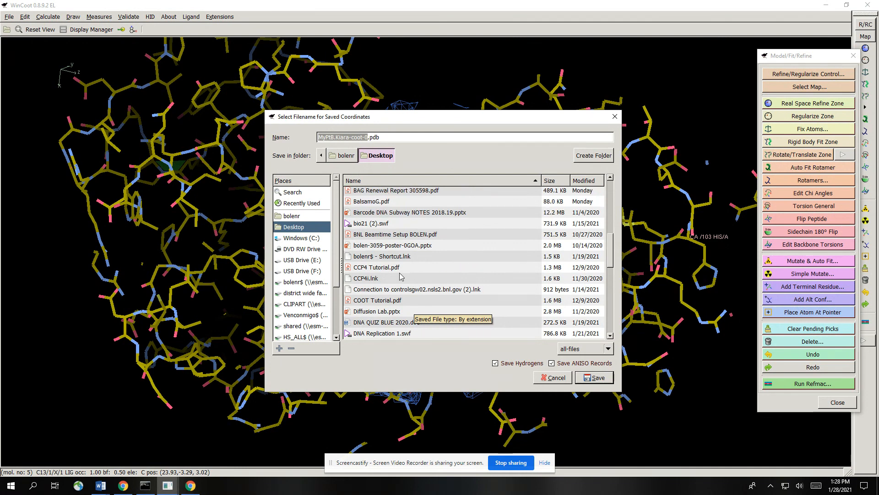
{"action": "scroll", "coordinate": [401, 254], "scroll_direction": "up", "scroll_amount": 6}
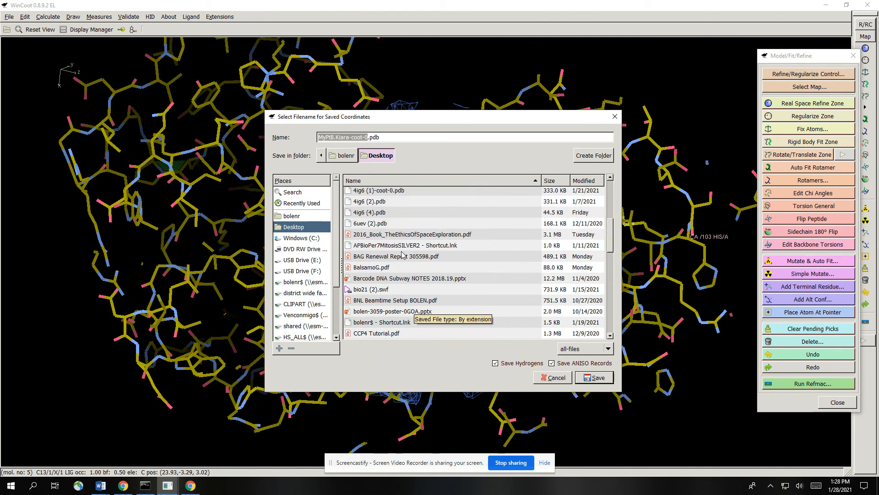
{"action": "scroll", "coordinate": [401, 255], "scroll_direction": "up", "scroll_amount": 2}
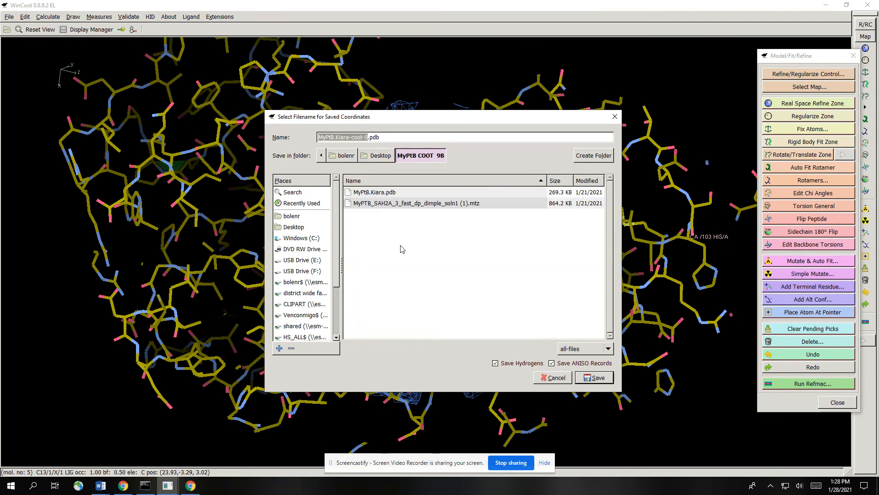
{"action": "double_click", "coordinate": [402, 246]}
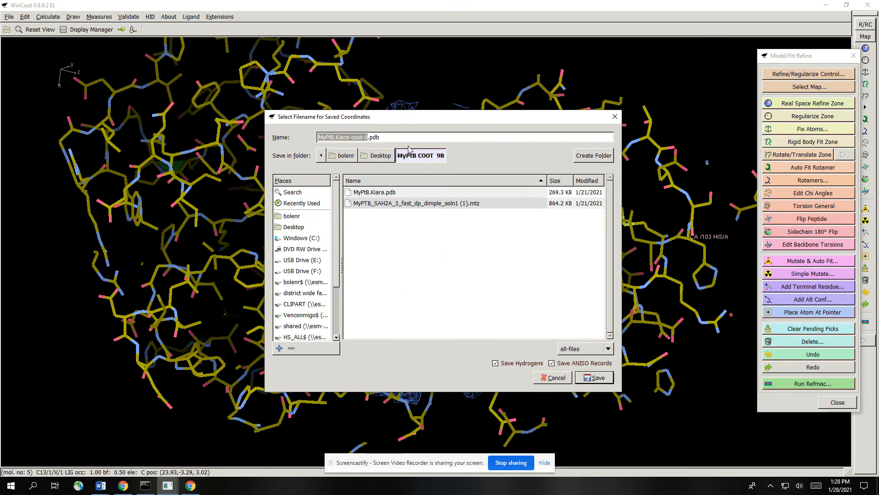
- Name the coordinates file MyPtB.KiaraMerged.pdb and save it
{"action": "left_click", "coordinate": [369, 137]}
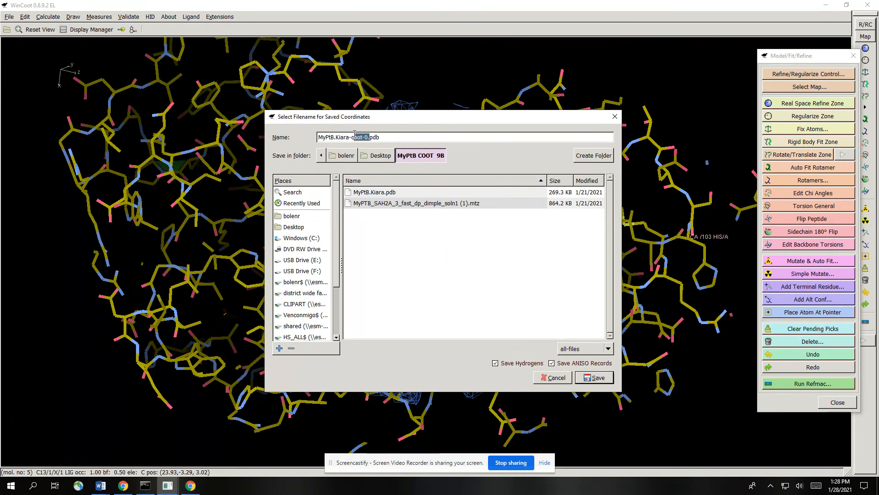
{"action": "left_click_drag", "start_coordinate": [352, 133], "coordinate": [350, 135]}
{"action": "type", "text": "."}
{"action": "left_click", "coordinate": [589, 378]}
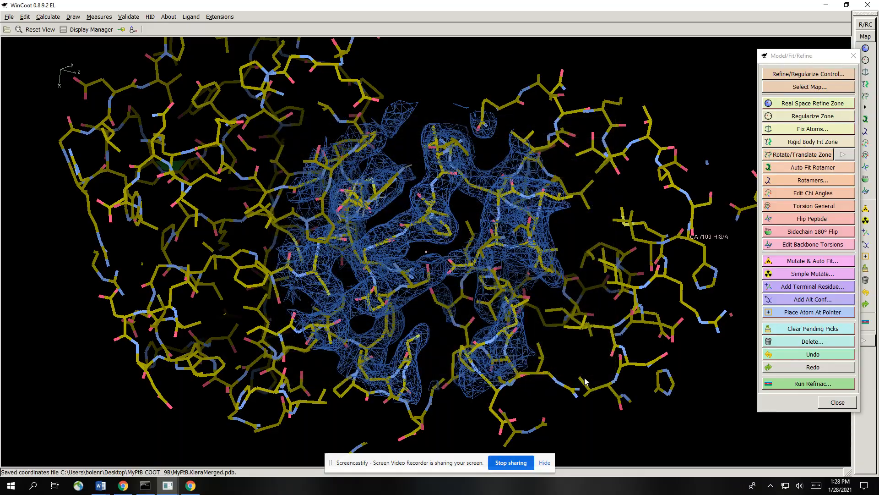
{"action": "left_click_drag", "start_coordinate": [585, 373], "coordinate": [436, 366]}
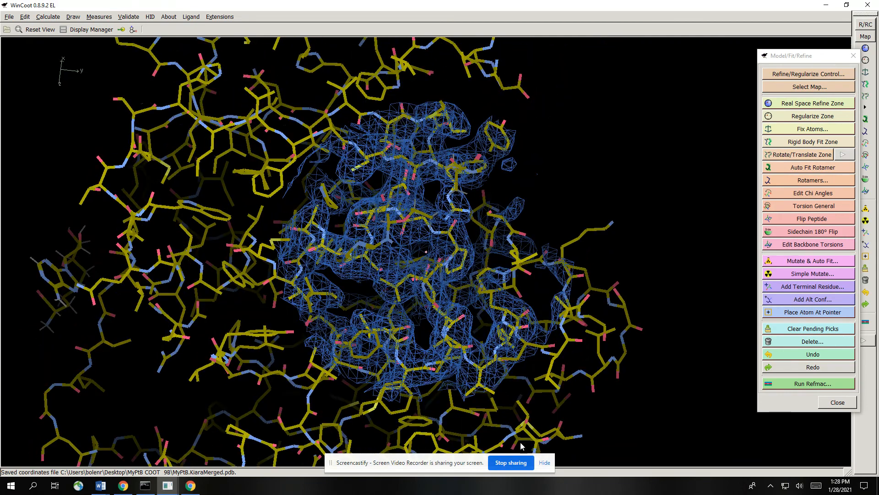